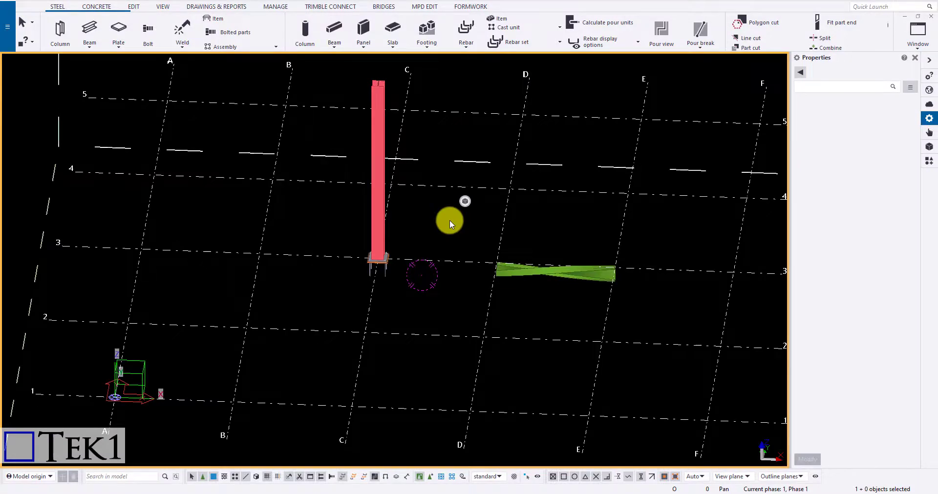
Start a new Basic view with plane XY at coordinate 0.00
left_click(165, 7)
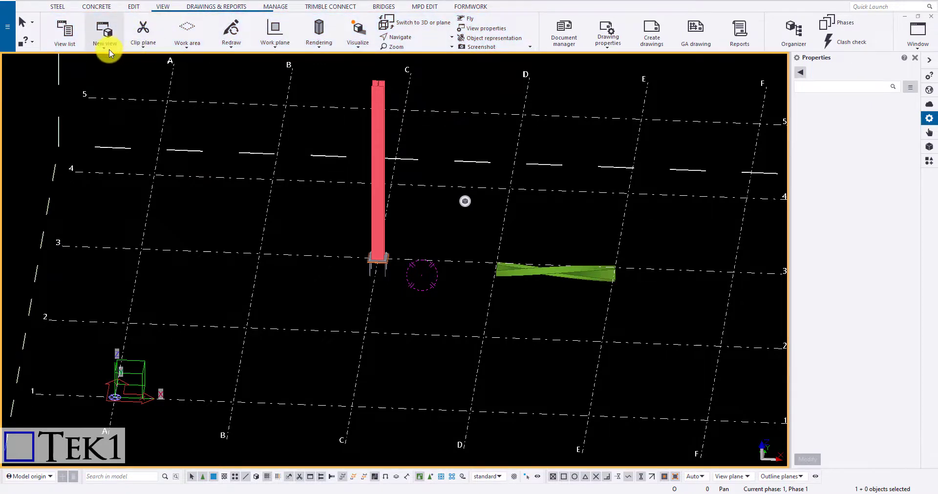
left_click(109, 52)
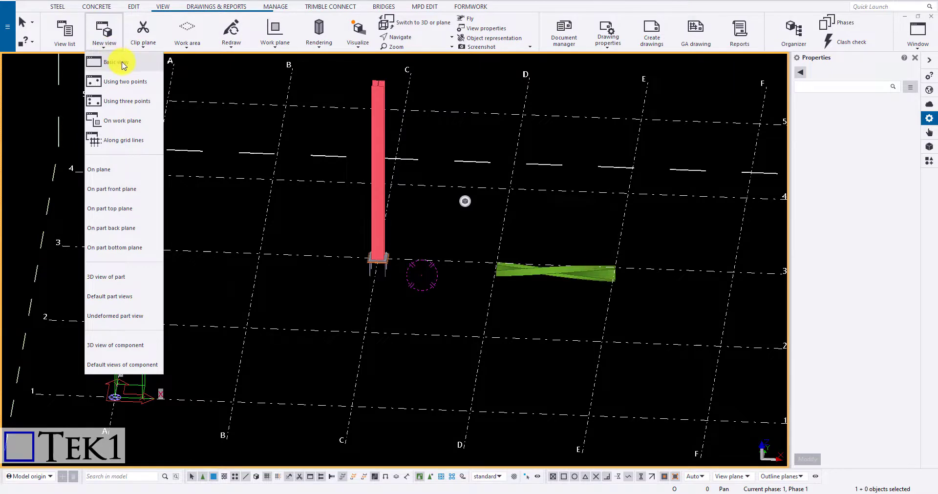
left_click(121, 61)
left_click_drag(101, 104, 229, 161)
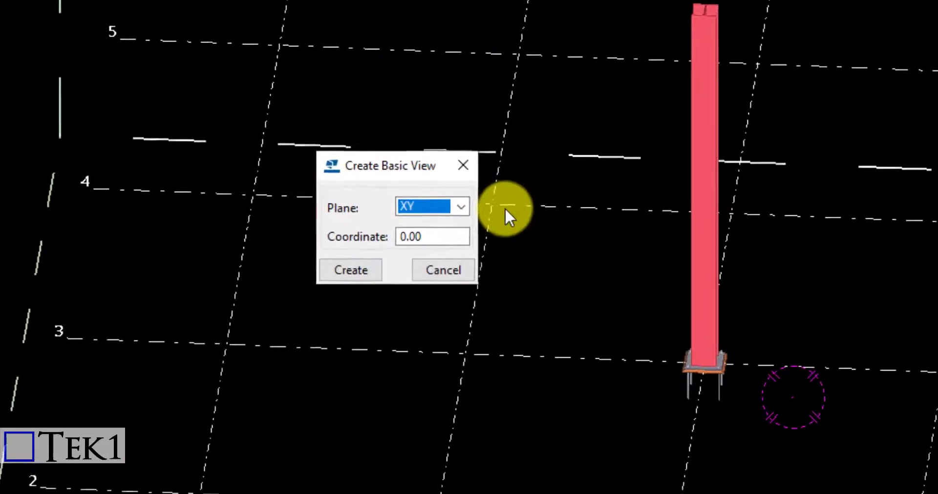
left_click(473, 208)
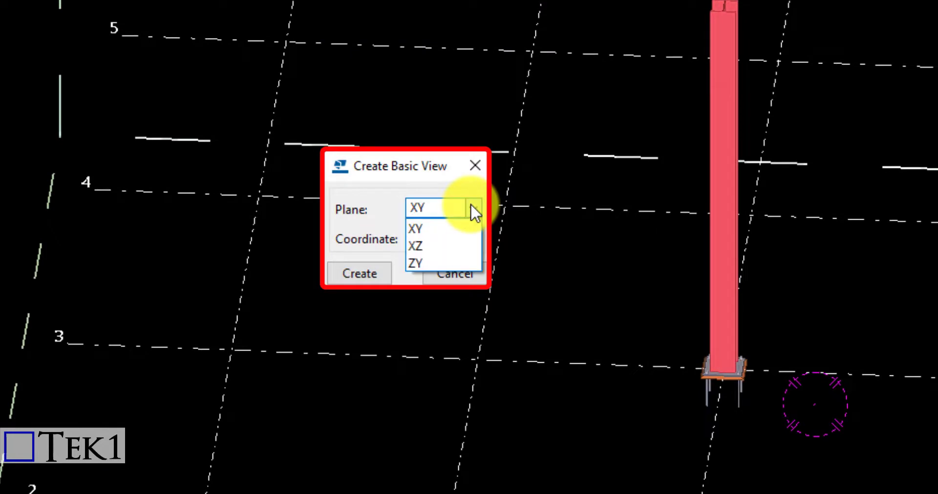
left_click(431, 228)
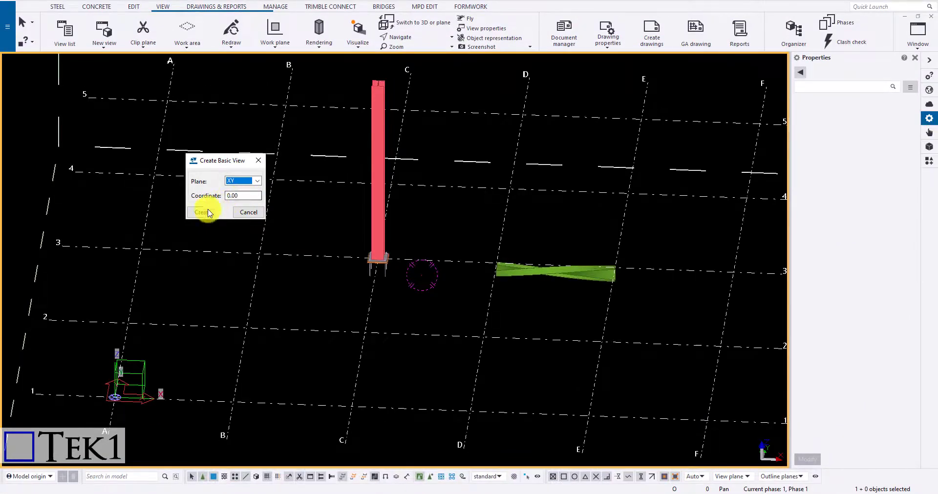
Create the XY basic view at coordinate 0.00 and orbit around the column base
left_click(203, 212)
scroll(356, 308, "up", 3)
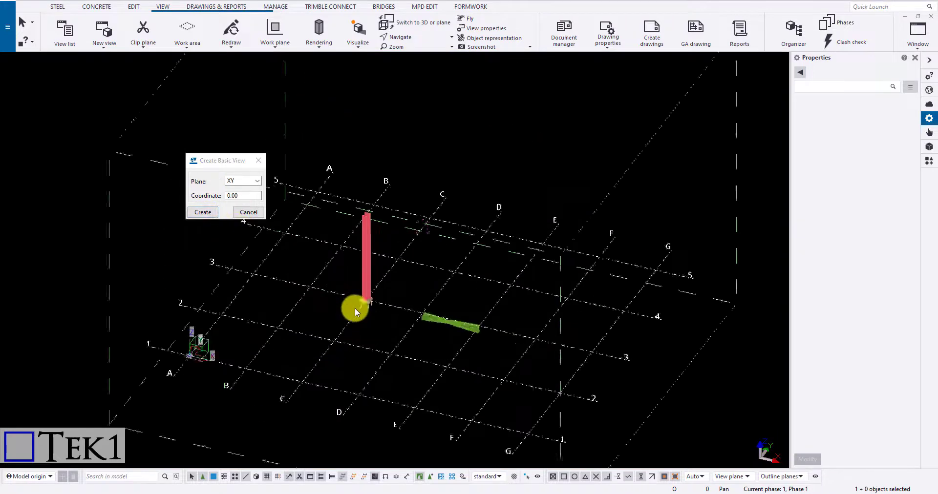
scroll(364, 299, "up", 3)
scroll(336, 268, "up", 3)
mouse_move(336, 265)
middle_mouse_down("ctrl")
mouse_move(316, 245)
mouse_move(232, 224)
middle_mouse_up("ctrl")
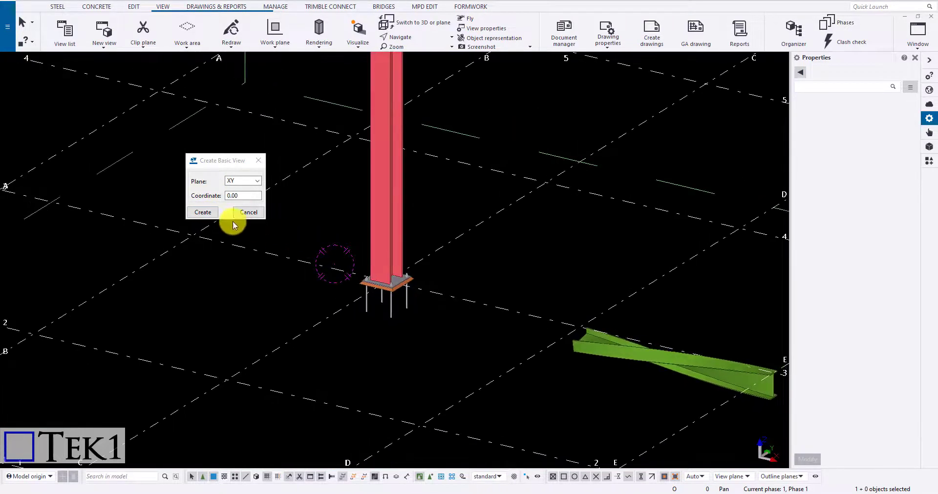
Create a second XY basic view at coordinate 100.00
left_click_drag(248, 195, 214, 197)
type("100")
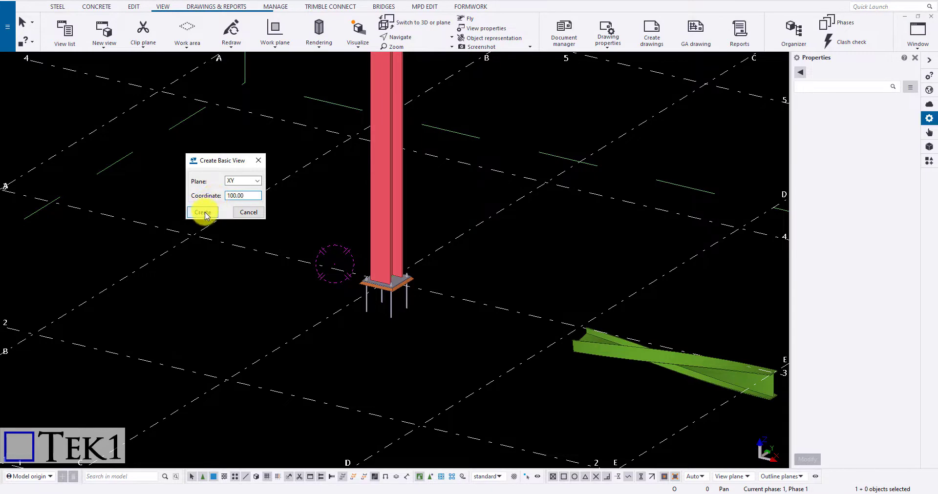
left_click(205, 215)
scroll(391, 288, "up", 3)
scroll(406, 237, "up", 2)
mouse_move(406, 237)
middle_mouse_down("ctrl")
mouse_move(394, 183)
mouse_move(387, 231)
mouse_move(411, 239)
middle_mouse_up("ctrl")
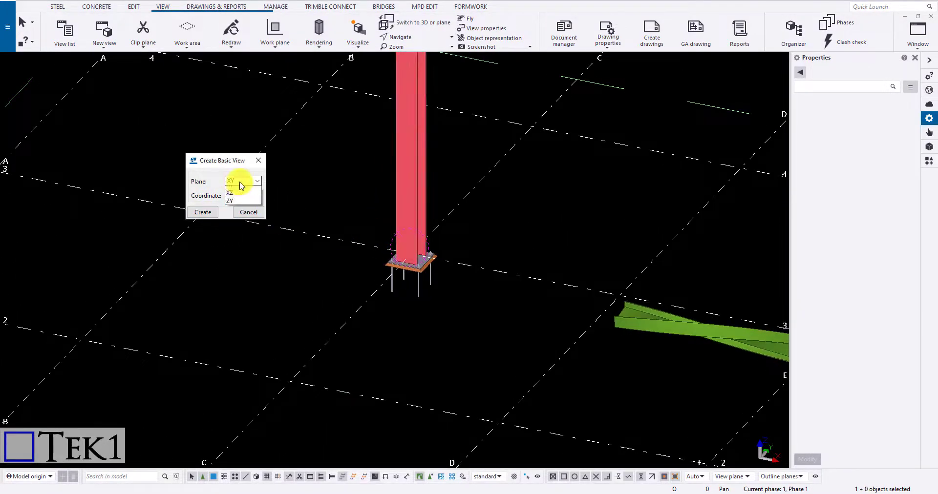
Create an XZ basic view at 100.00, then close it and the dialog
left_click(240, 200)
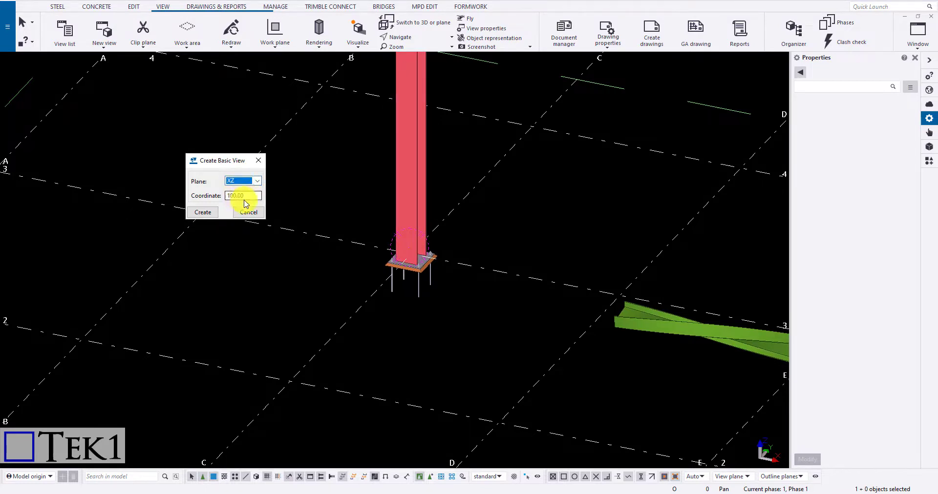
left_click_drag(256, 193, 220, 196)
left_click(203, 213)
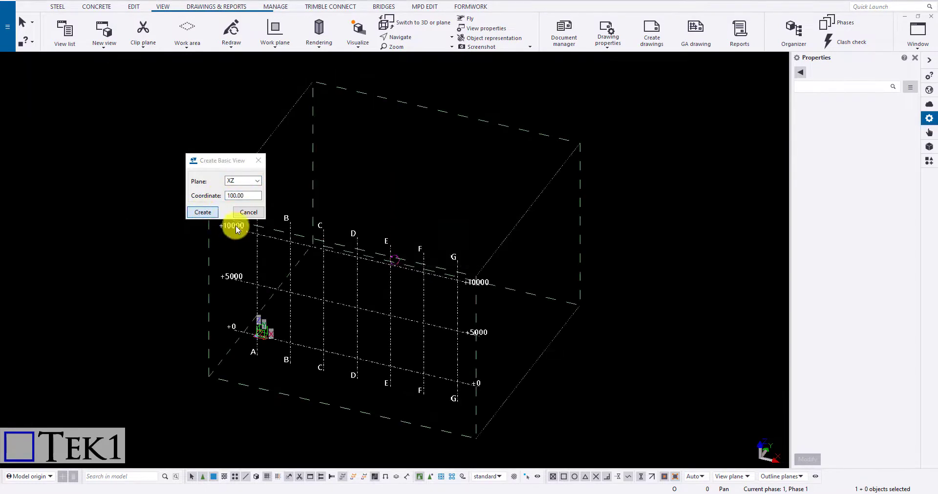
middle_click_drag(367, 245, 312, 287, "ctrl")
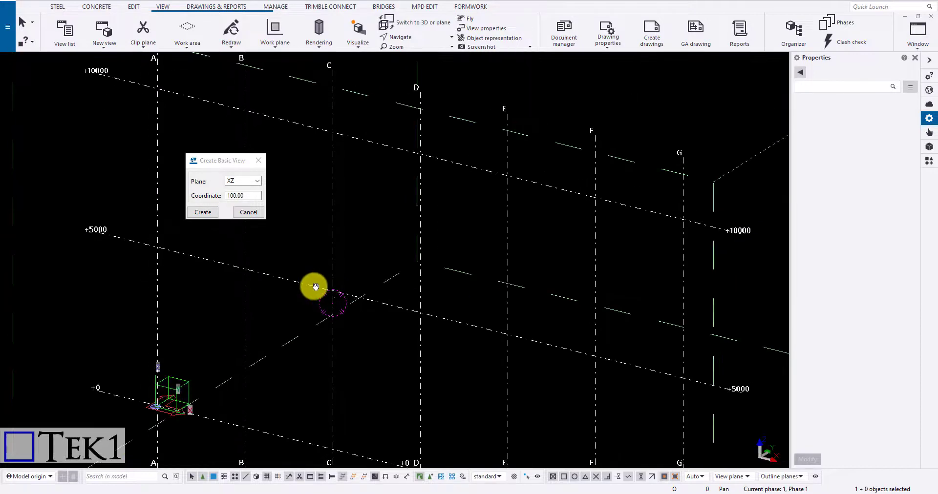
left_click(930, 17)
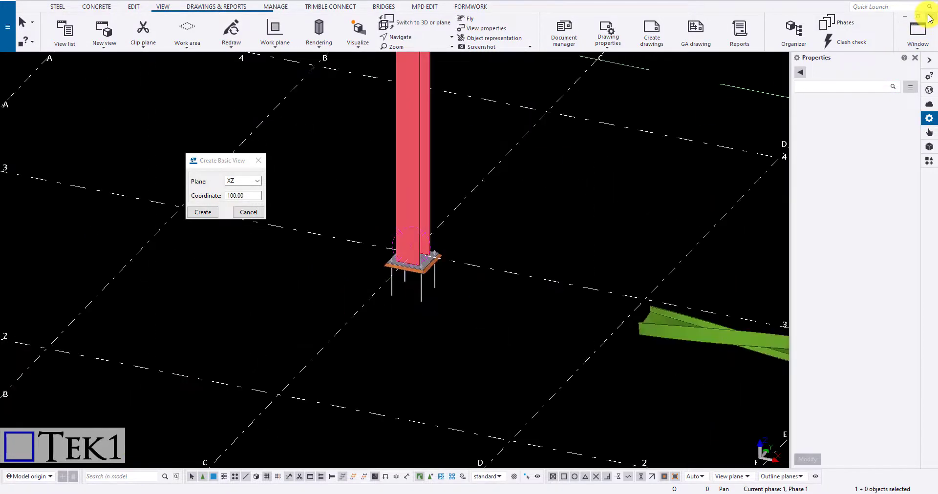
scroll(445, 180, "down", 3)
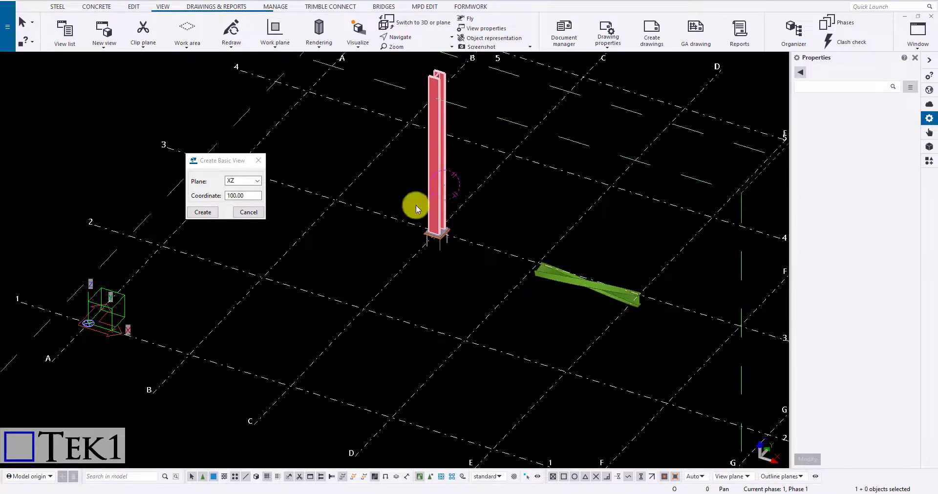
left_click(258, 160)
Create an elevation view from two points picked along a gridline
left_click(104, 44)
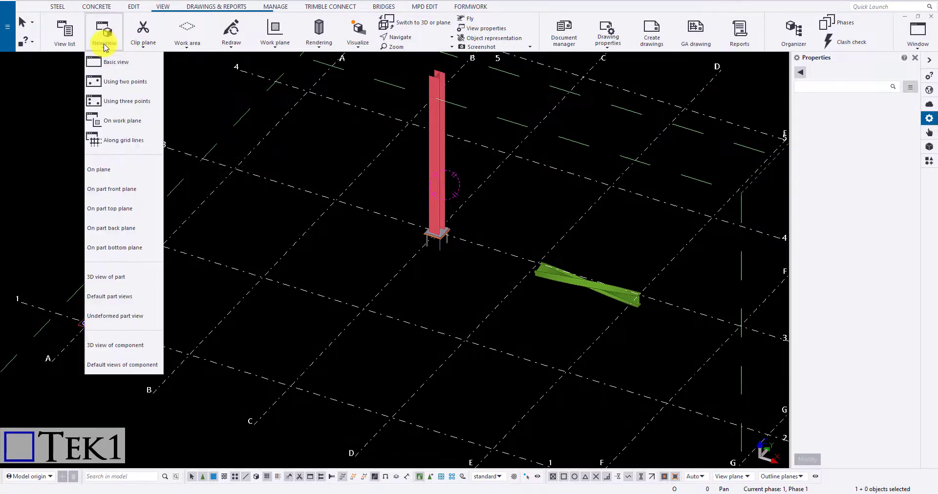
left_click(120, 82)
left_click(335, 200)
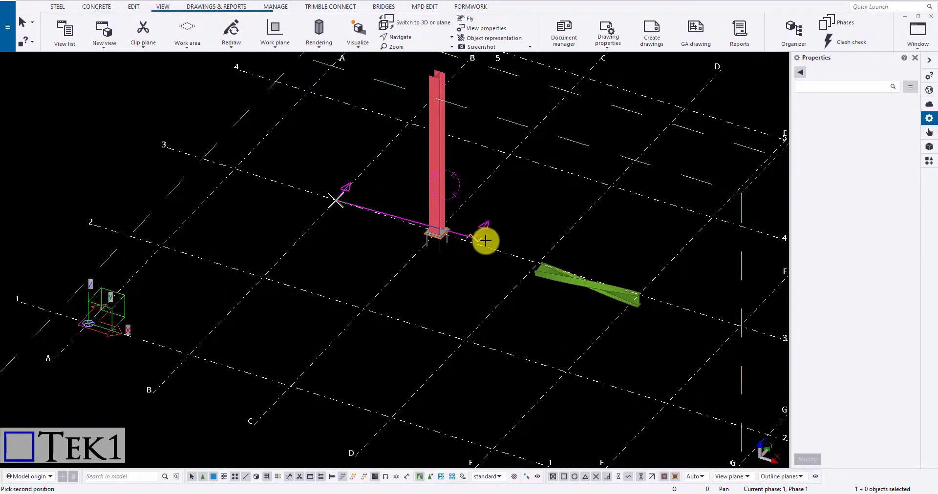
left_click(516, 253)
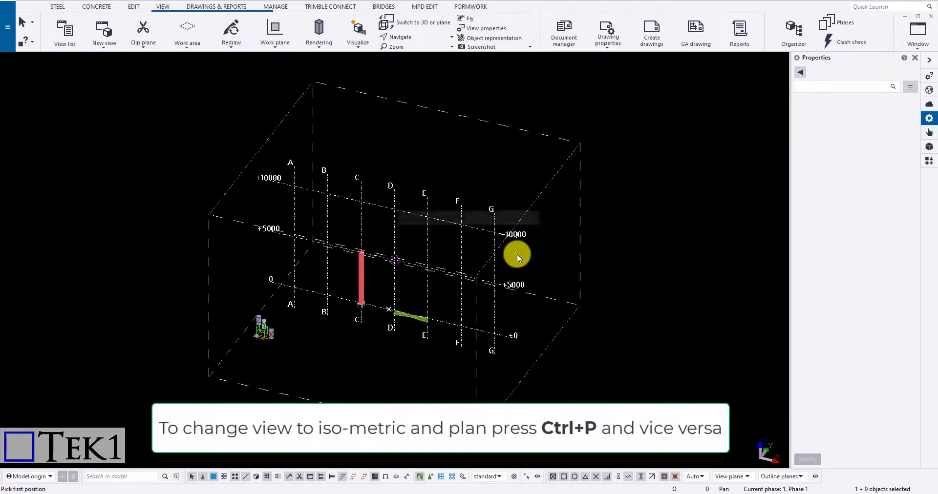
key("Escape")
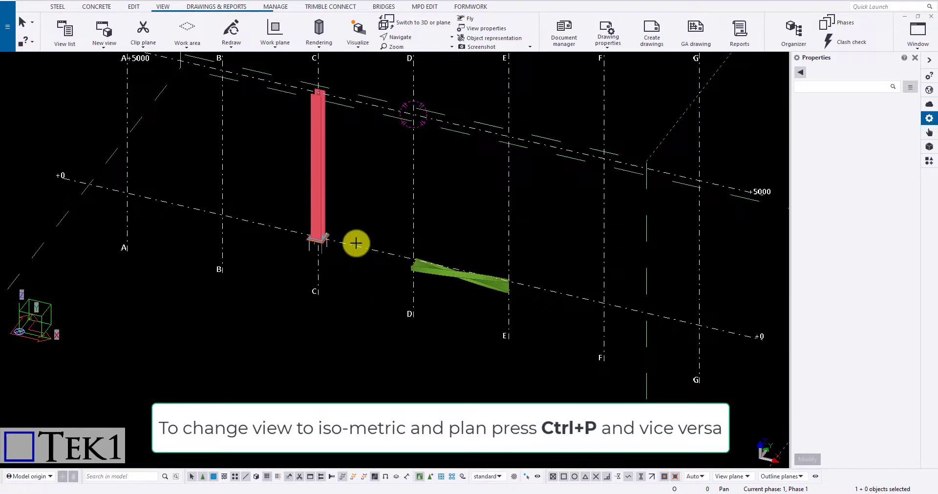
Toggle the view between flat orthographic and 3D perspective with Ctrl+P
key("ctrl+p")
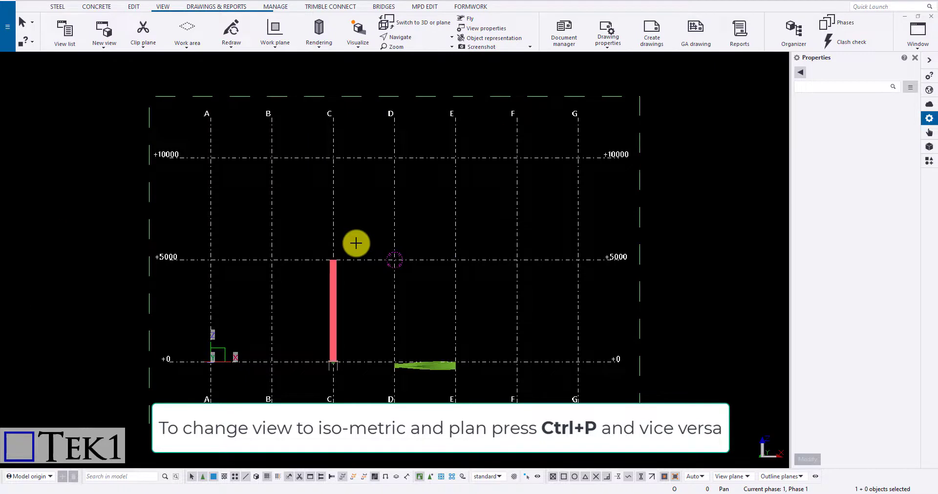
scroll(333, 377, "up", 4)
scroll(362, 389, "up", 2)
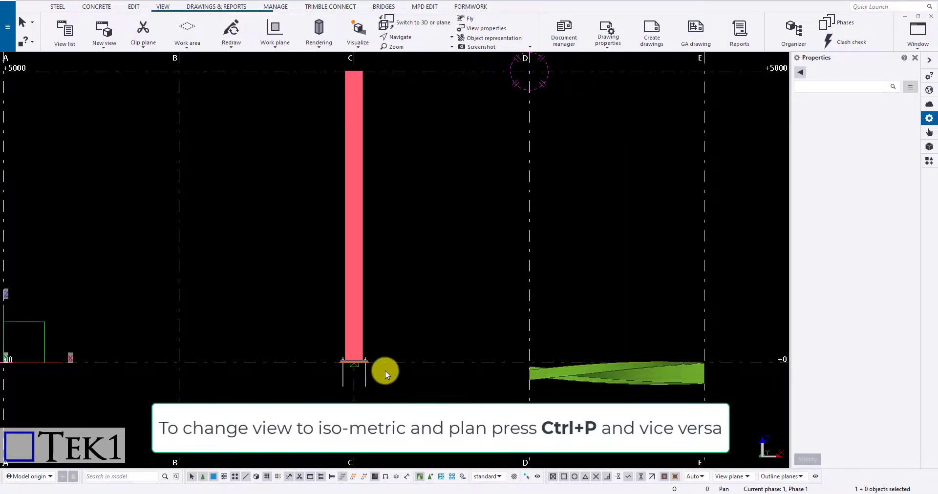
key("ctrl+p")
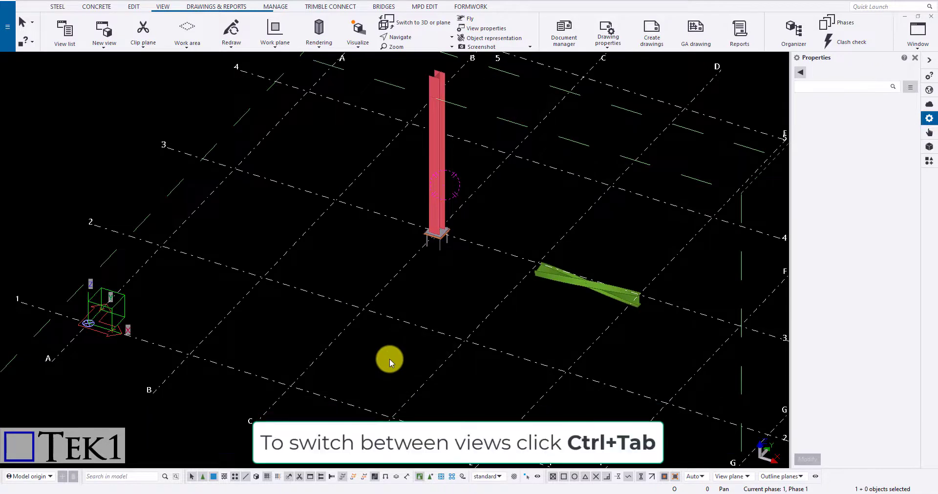
scroll(459, 201, "up", 3)
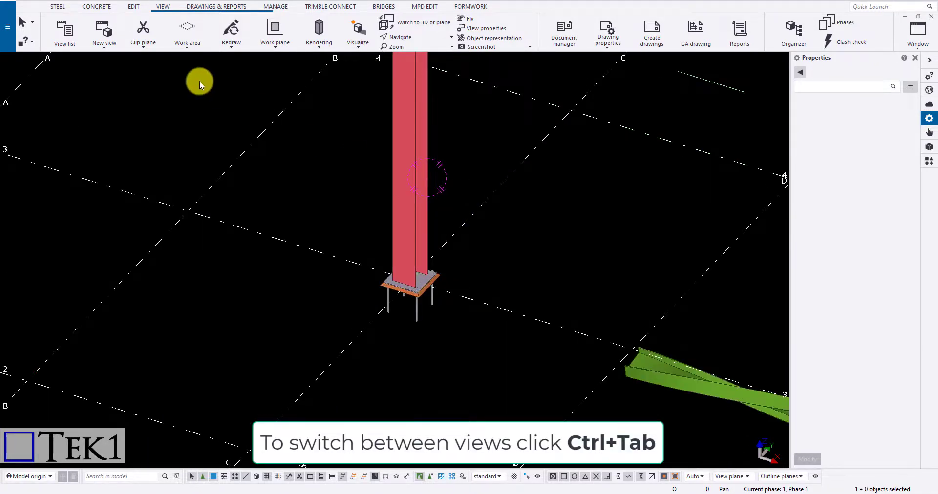
left_click(107, 48)
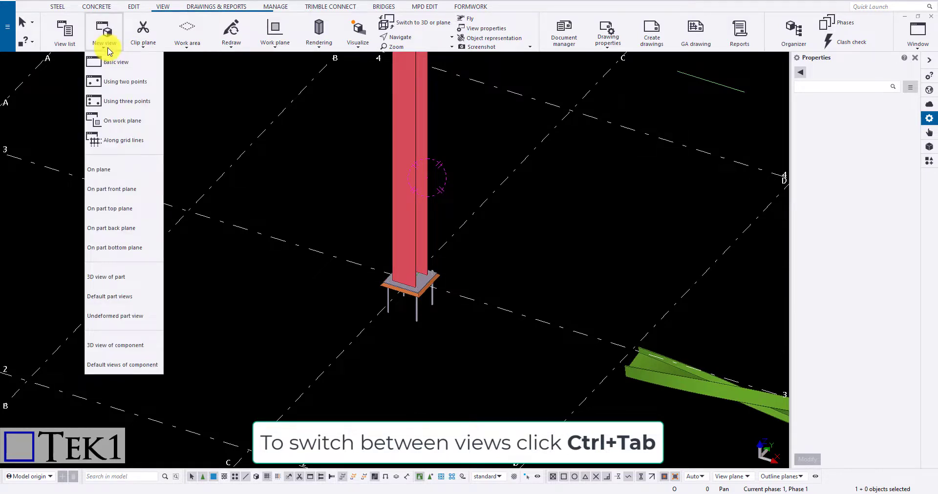
Create a three-point view from grid points and orbit it toward the red column
left_click(128, 104)
left_click(190, 212)
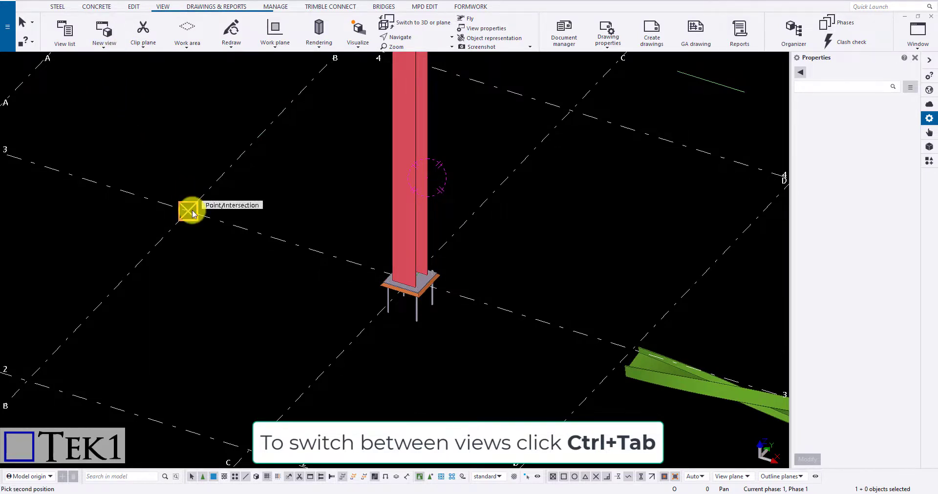
left_click(549, 325)
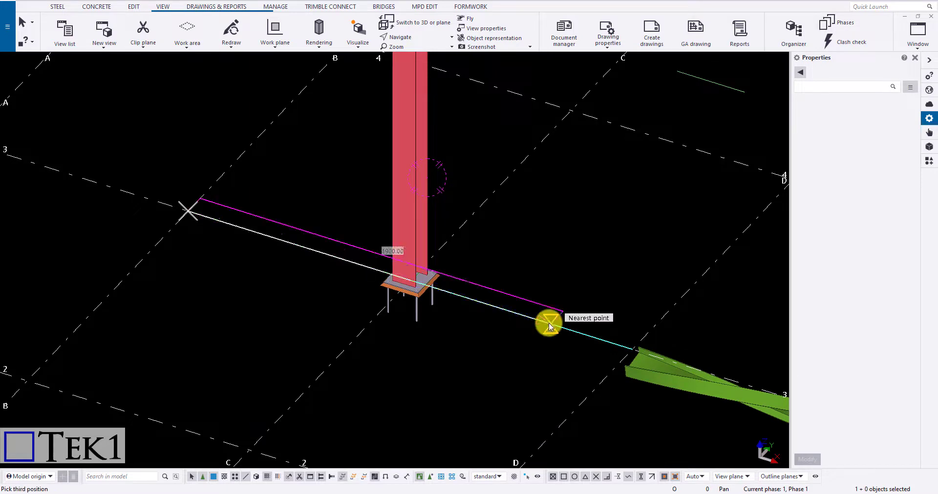
left_click(268, 121)
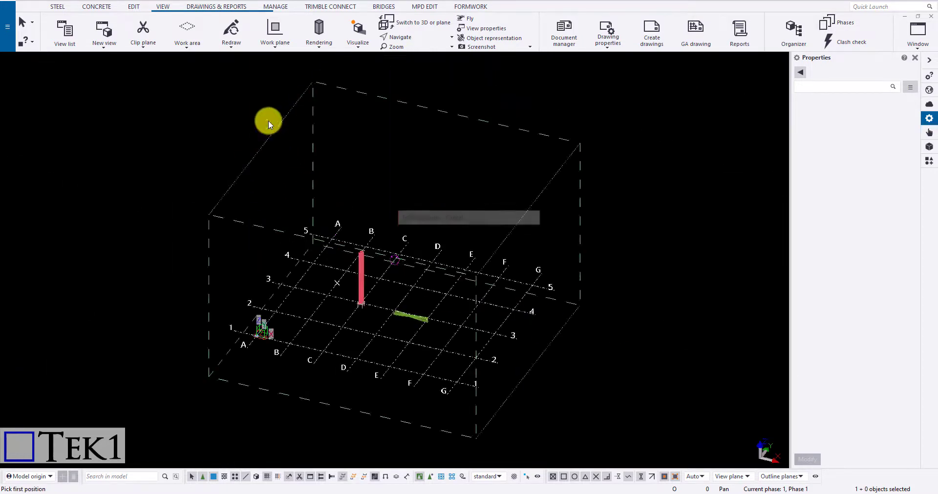
mouse_move(269, 120)
middle_mouse_down("ctrl")
mouse_move(350, 303)
mouse_move(416, 254)
middle_mouse_up("ctrl")
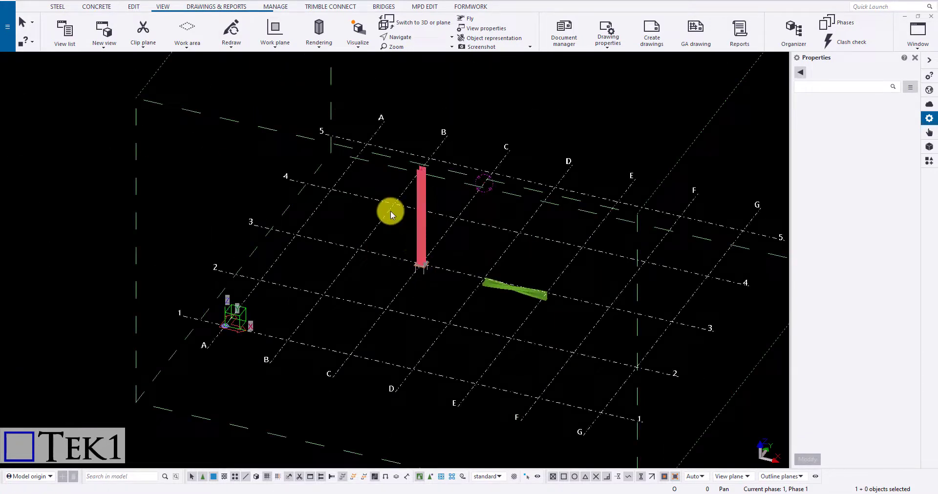
left_click(111, 47)
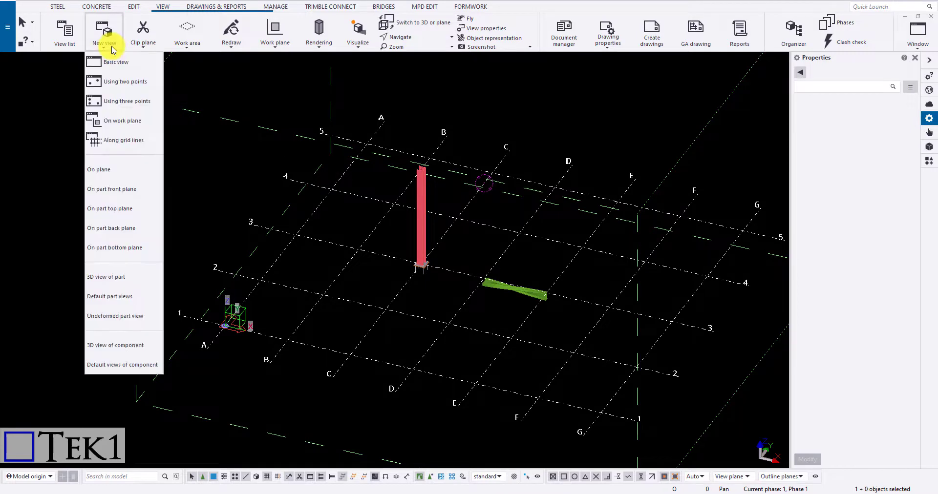
Create a work-plane plan view, zoom around A1 and the beam, then close it
left_click(120, 120)
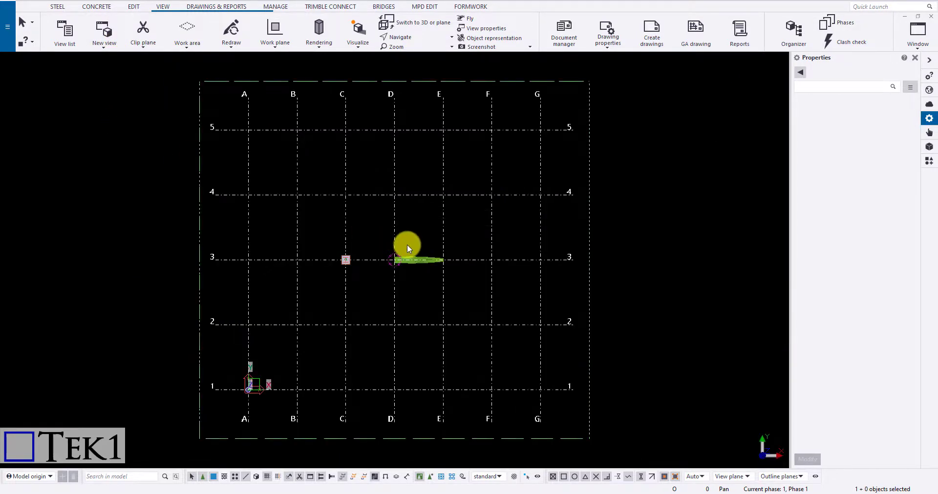
scroll(268, 388, "up", 5)
scroll(234, 404, "up", 6)
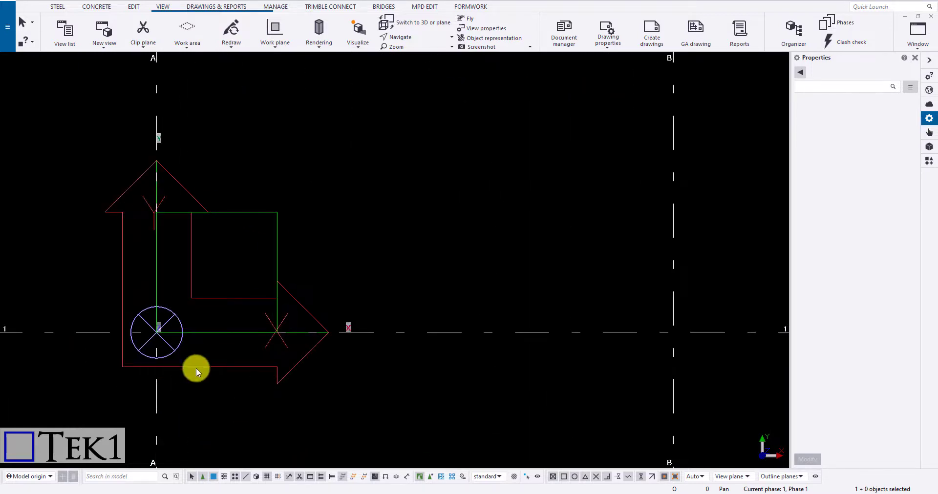
scroll(271, 313, "down", 3)
scroll(306, 291, "down", 3)
scroll(387, 207, "up", 4)
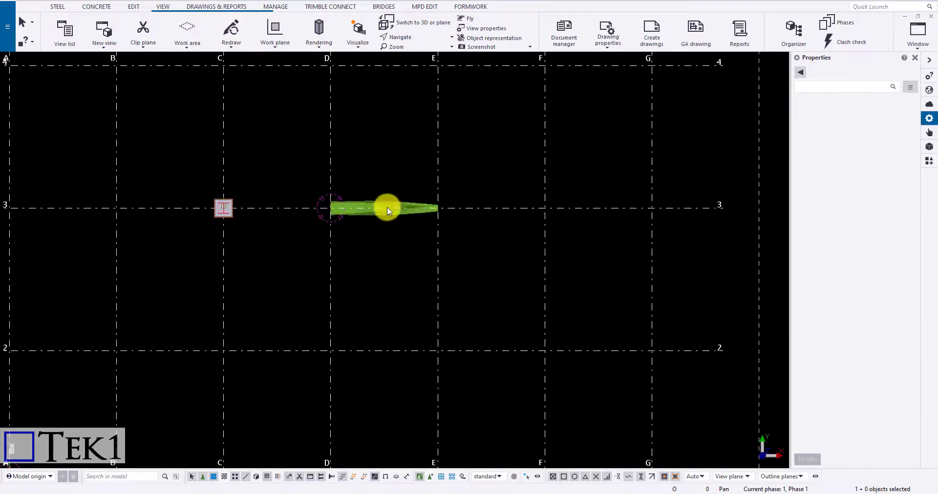
scroll(334, 196, "up", 2)
left_click(931, 17)
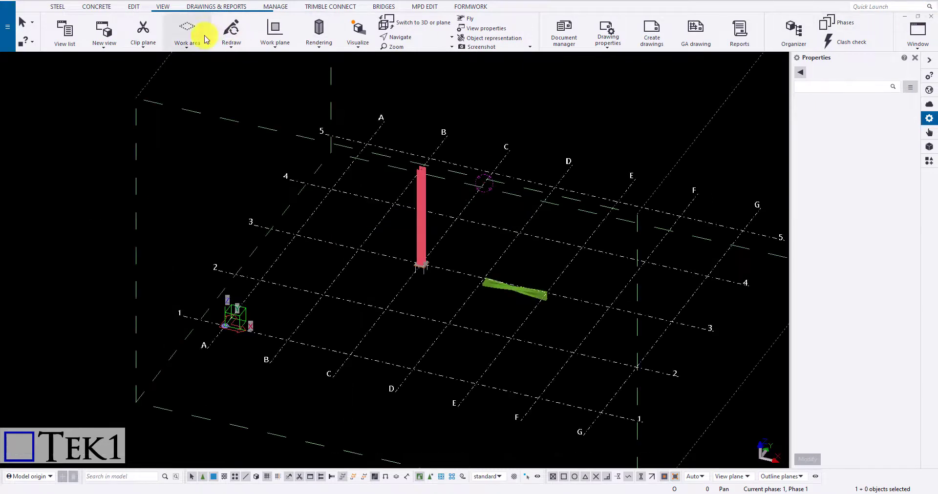
Set up grid-line views with All plan views of type PlanView
left_click(116, 46)
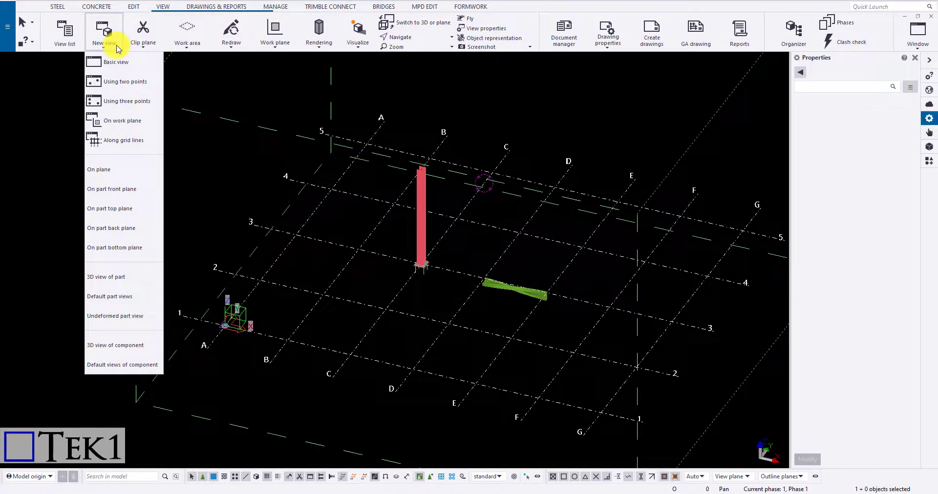
left_click(125, 140)
left_click_drag(167, 98, 282, 110)
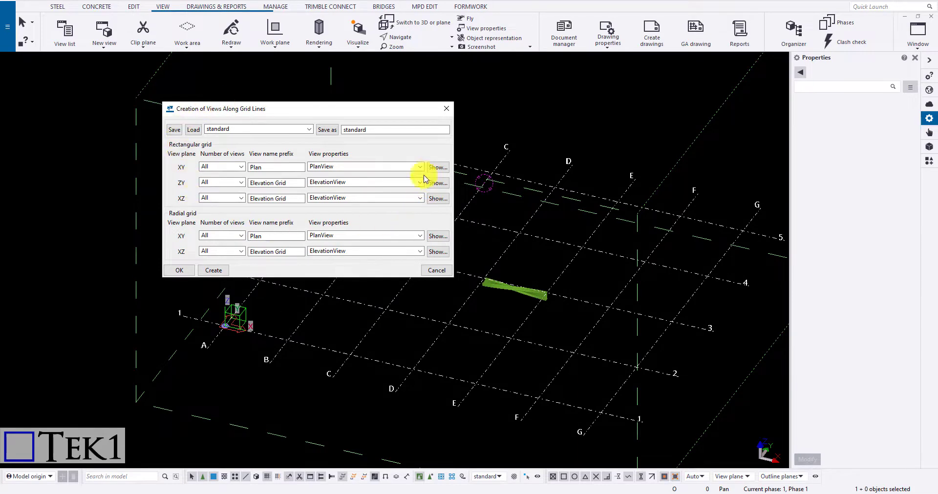
left_click(222, 167)
left_click(222, 166)
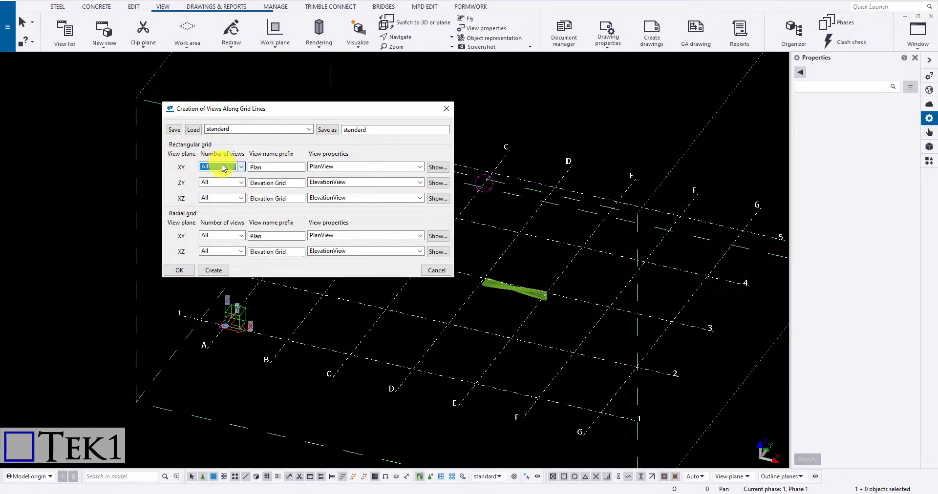
left_click(355, 169)
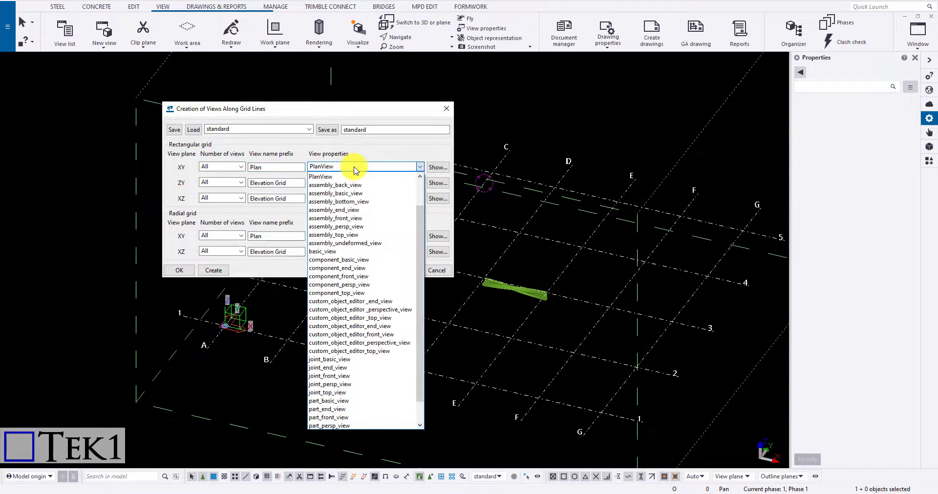
left_click(356, 170)
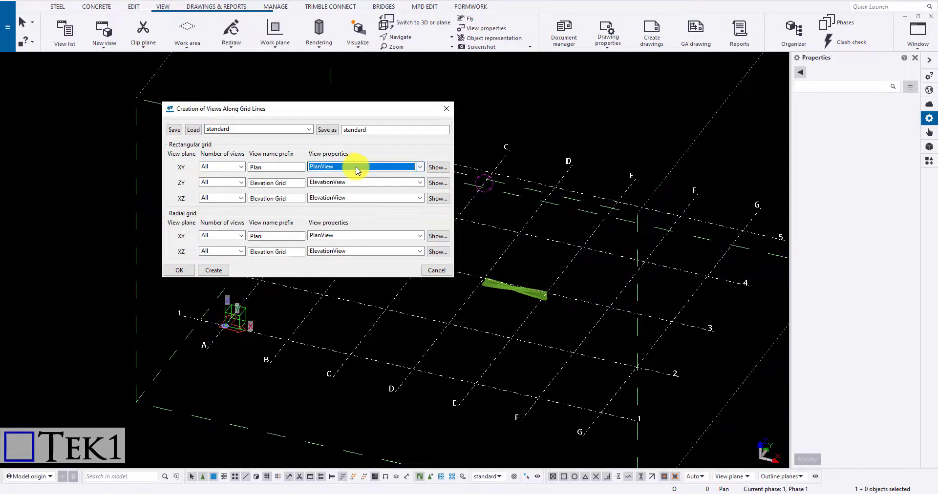
left_click(437, 168)
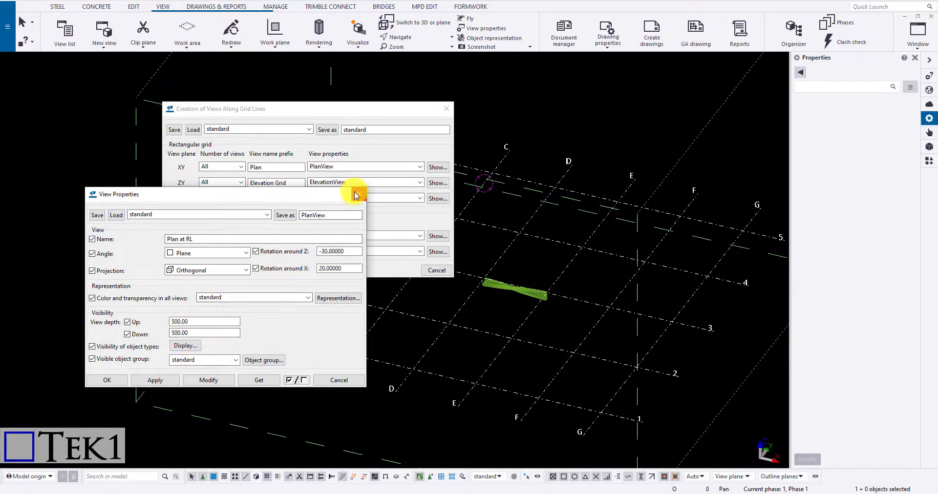
left_click(359, 194)
Generate the grid-line views, then select and delete all of them
left_click(208, 275)
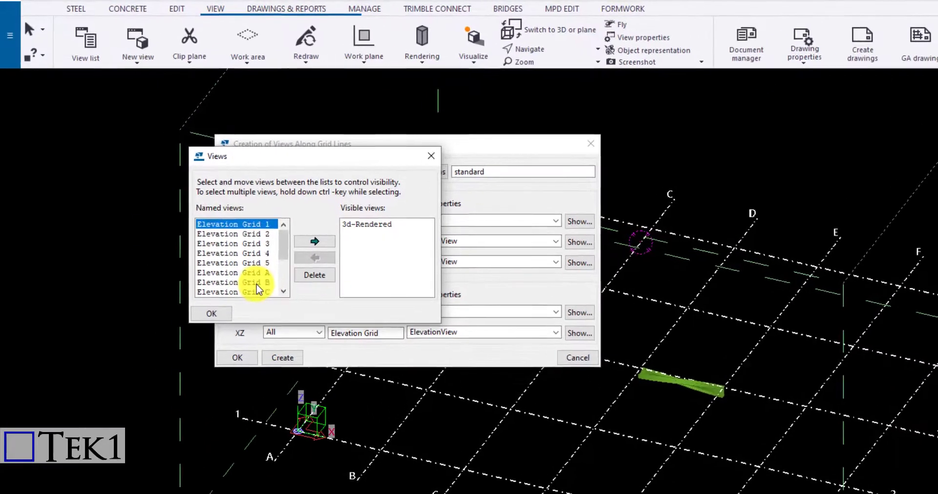
scroll(257, 289, "down", 3)
key("ctrl+a")
left_click(310, 276)
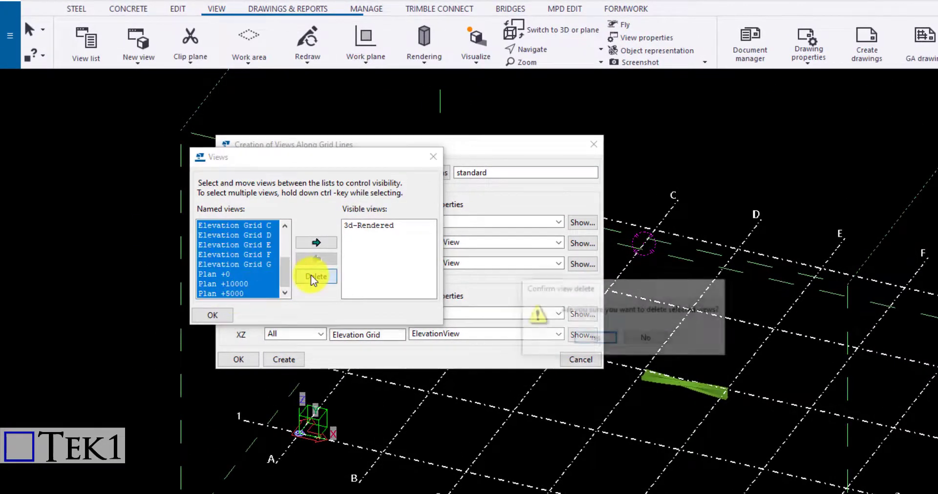
left_click(595, 337)
left_click(199, 311)
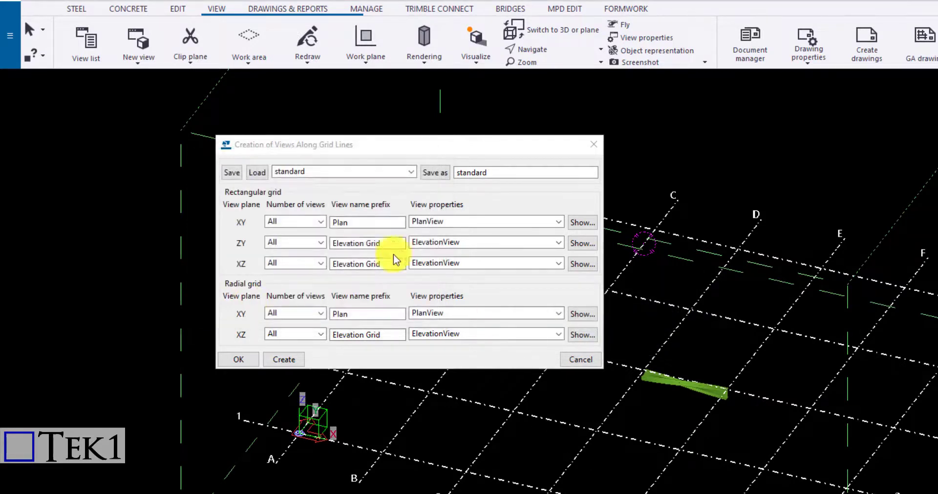
left_click(589, 145)
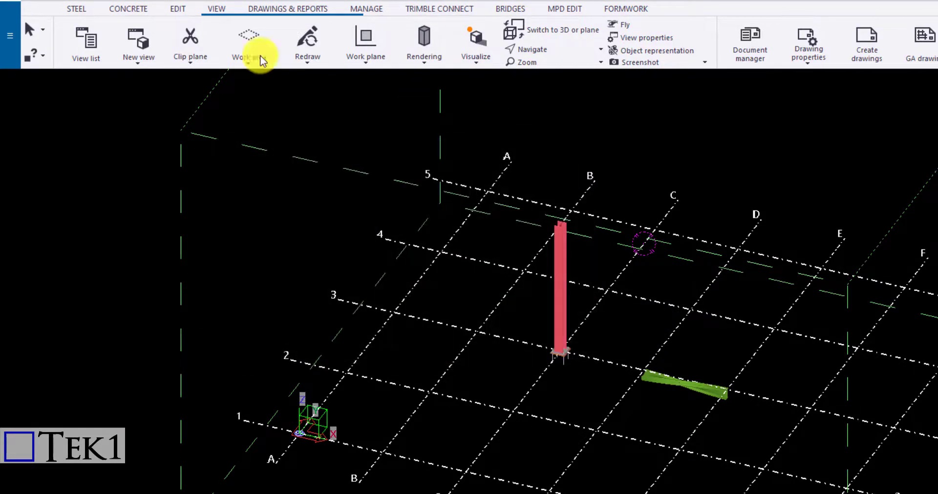
left_click(149, 57)
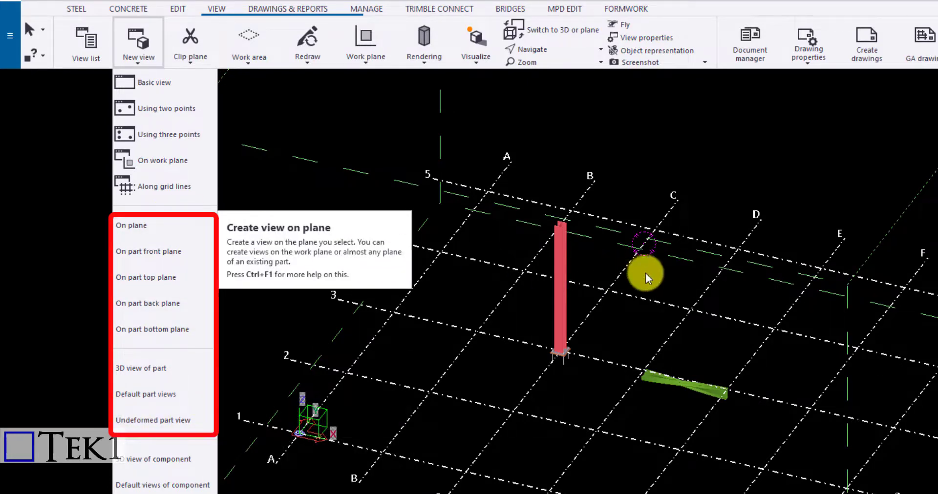
scroll(599, 313, "up", 3)
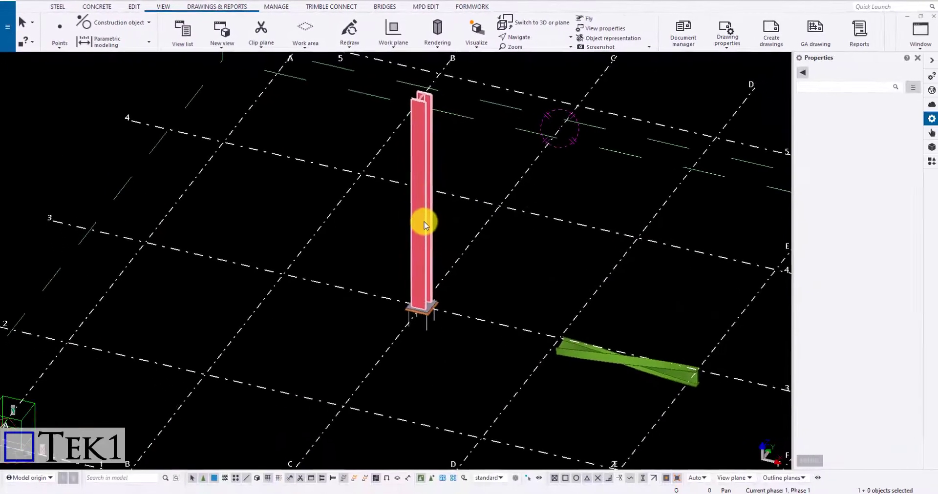
right_click(423, 221)
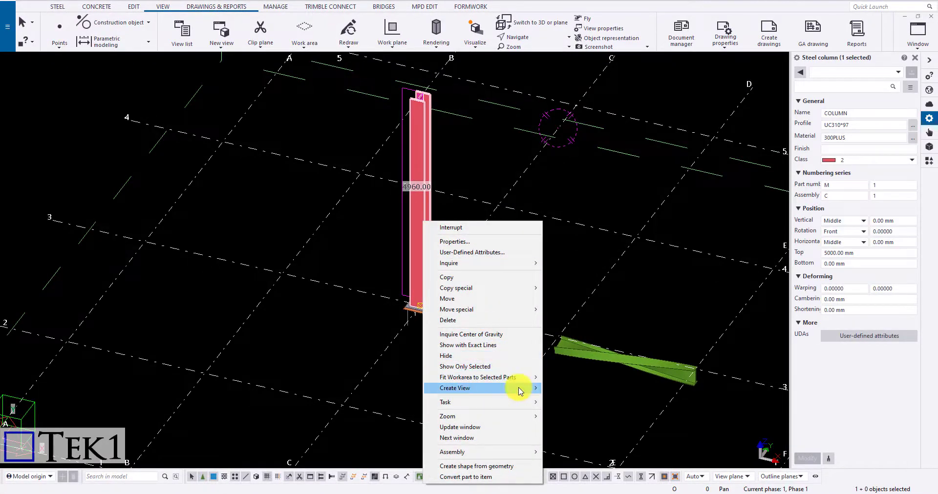
mouse_move(484, 388)
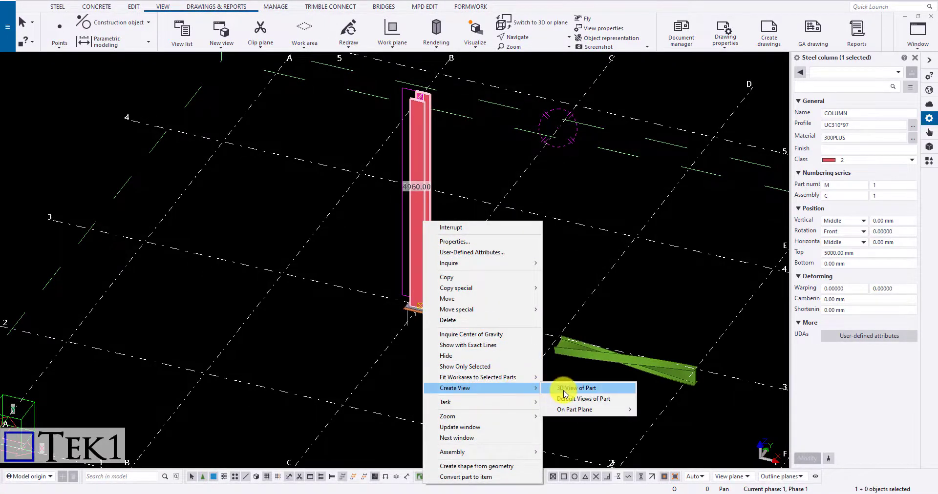
mouse_move(574, 410)
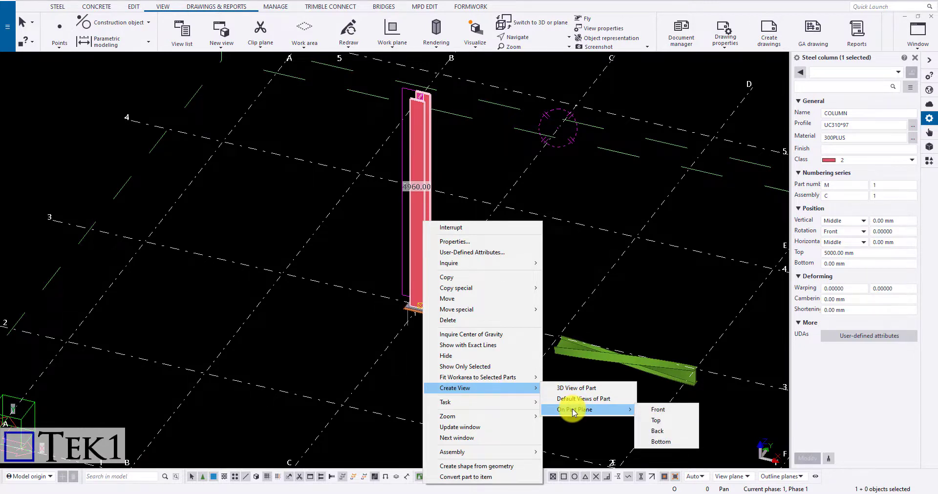
left_click(366, 236)
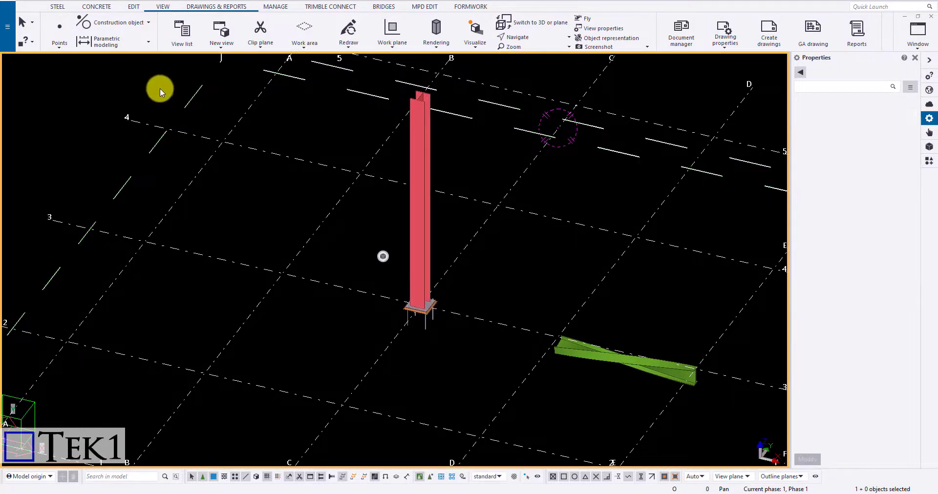
Create a view on the red column's face plane and switch it to 3D
left_click(223, 43)
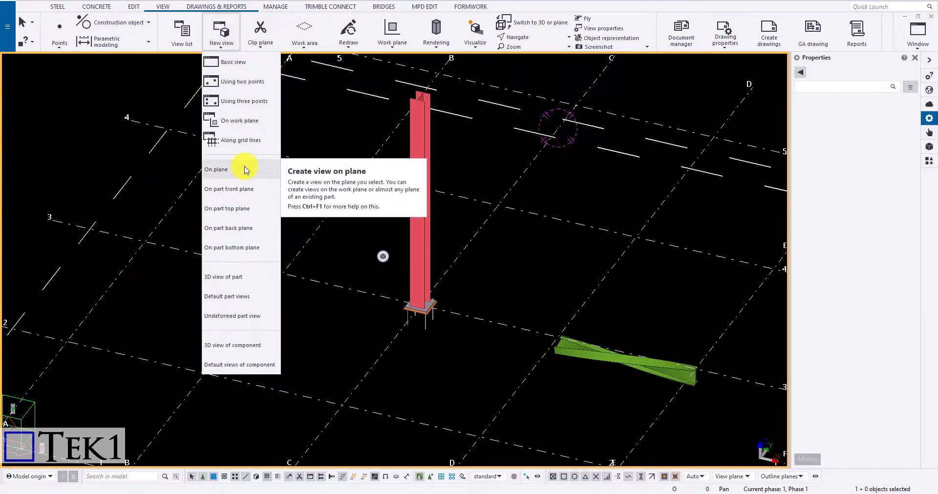
left_click(216, 169)
scroll(406, 220, "up", 2)
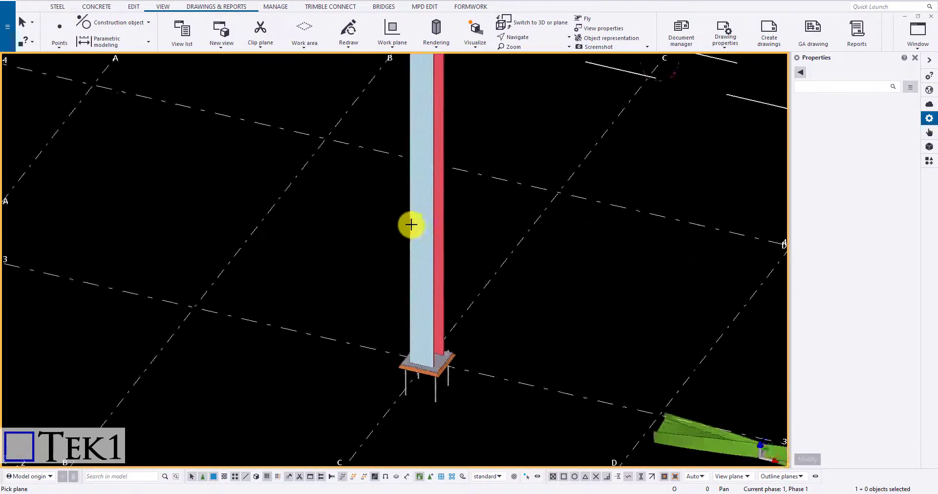
scroll(420, 228, "up", 1)
mouse_move(425, 230)
middle_mouse_down("ctrl")
mouse_move(459, 233)
mouse_move(347, 243)
middle_mouse_up("ctrl")
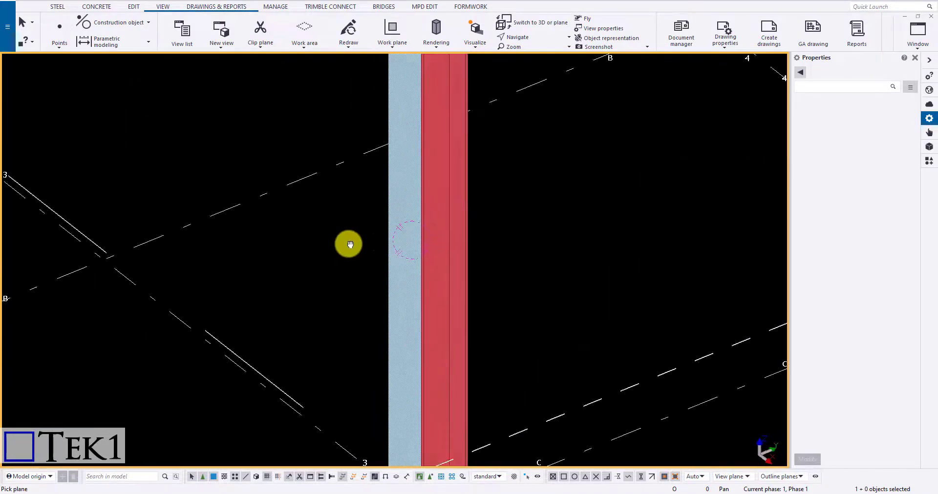
left_click(434, 239)
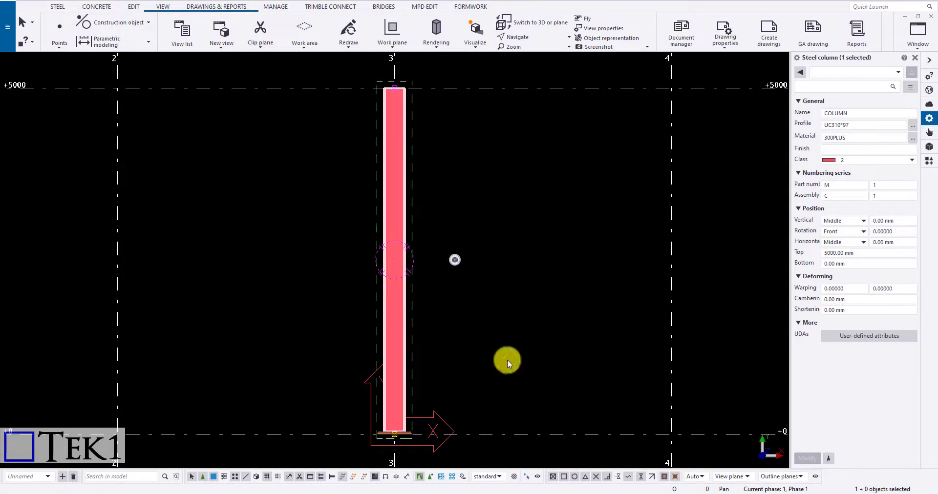
key("ctrl+p")
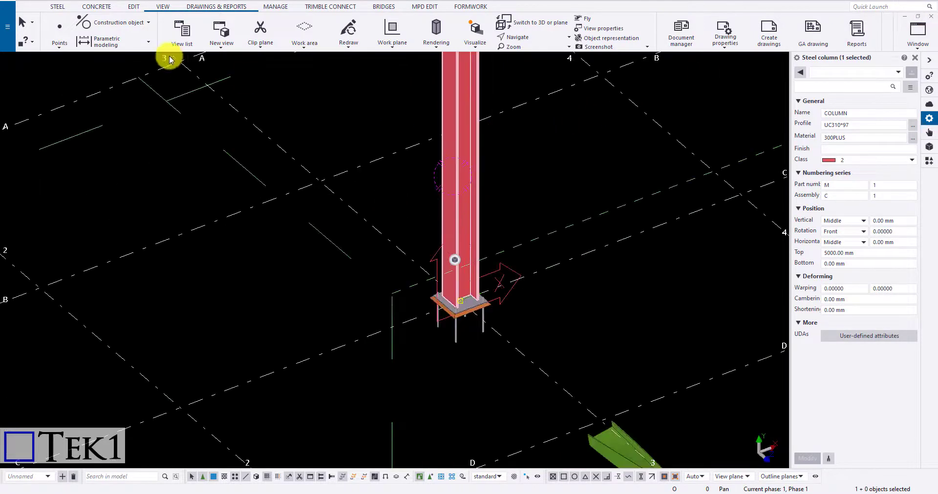
Create a part front-plane view of the column, then close it
left_click(222, 45)
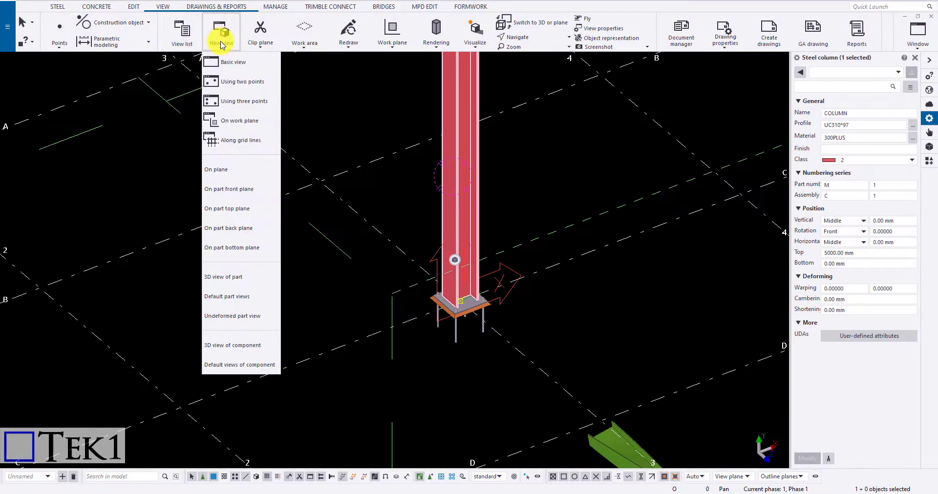
left_click(247, 189)
left_click(456, 183)
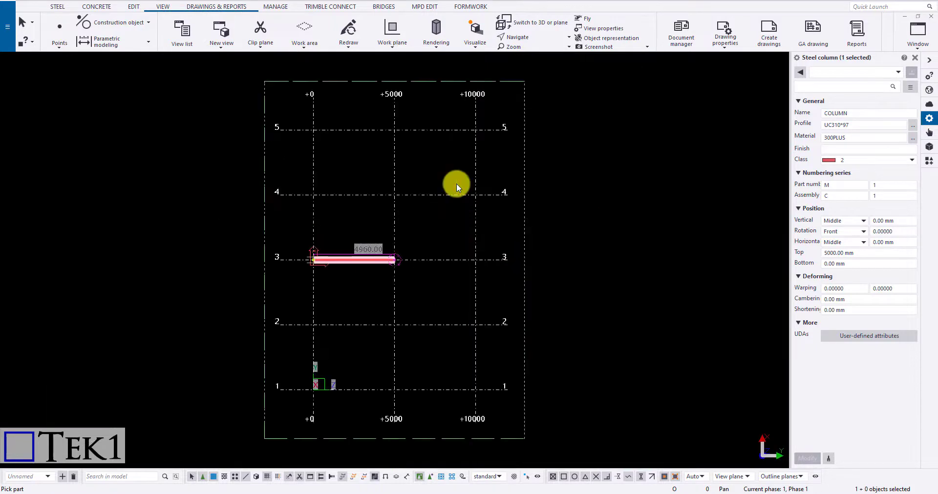
scroll(327, 277, "up", 5)
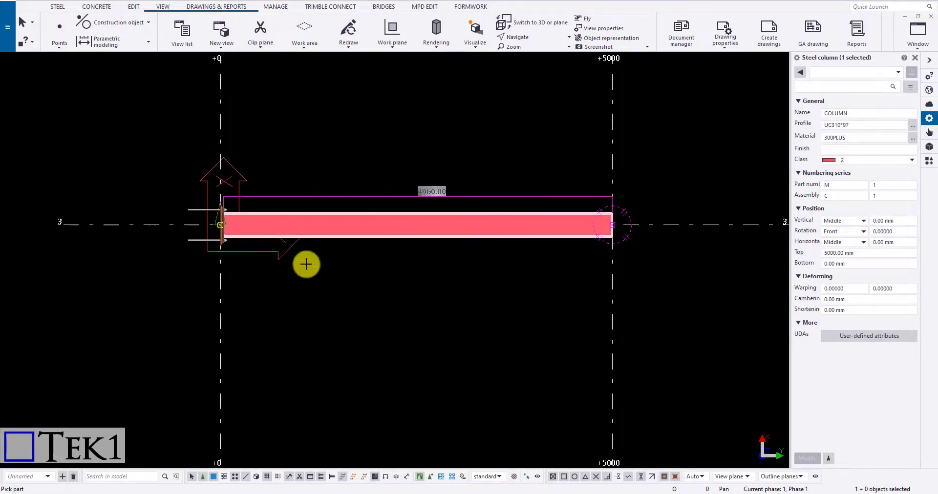
left_click(932, 21)
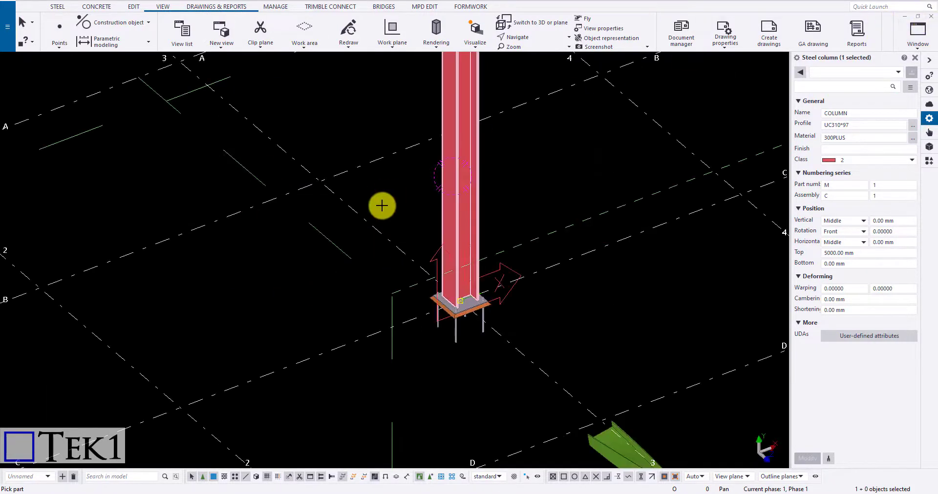
Create a part-plane view of the column from its context menu
right_click(428, 148)
left_click(440, 153)
right_click(440, 182)
mouse_move(484, 346)
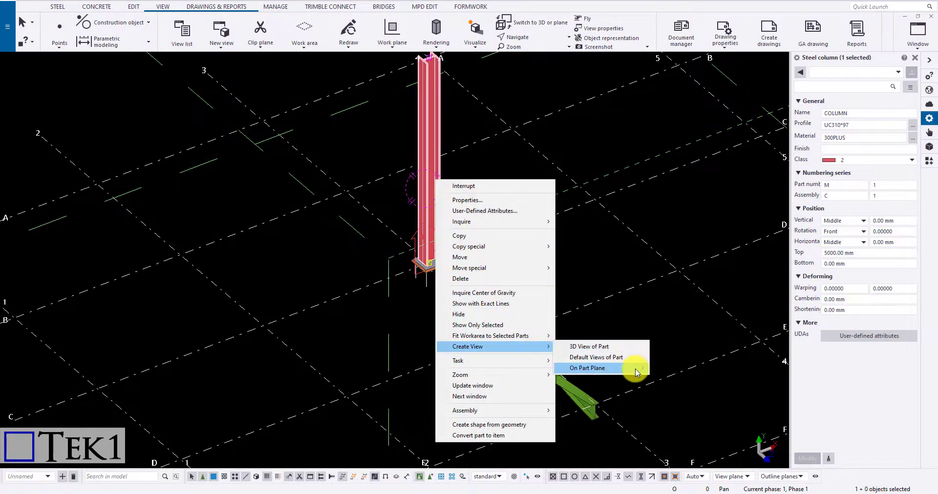
left_click(667, 366)
scroll(293, 266, "up", 3)
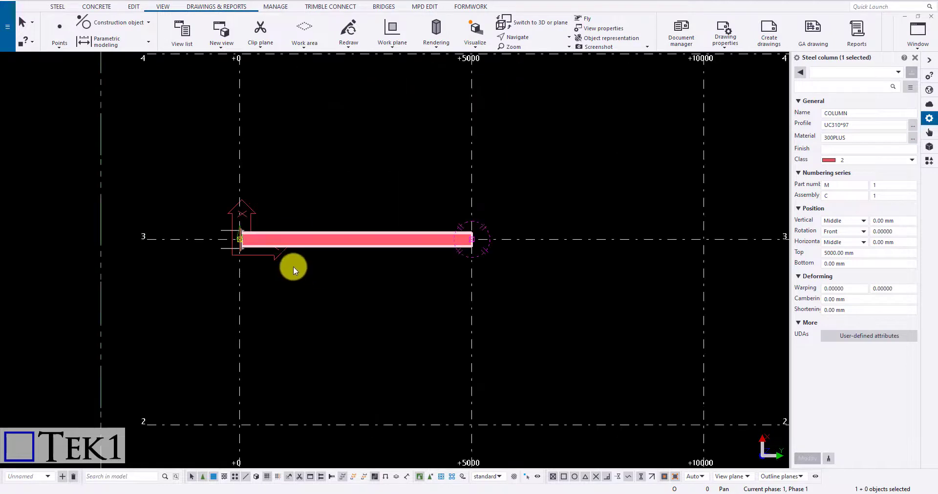
scroll(224, 183, "up", 3)
left_click(222, 32)
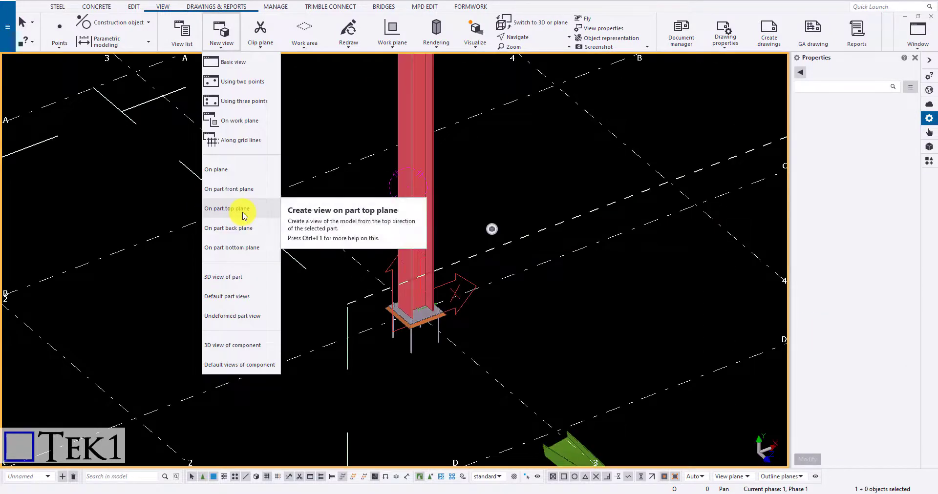
Create a part top-plane view of the column, then close it
left_click(242, 210)
left_click(403, 214)
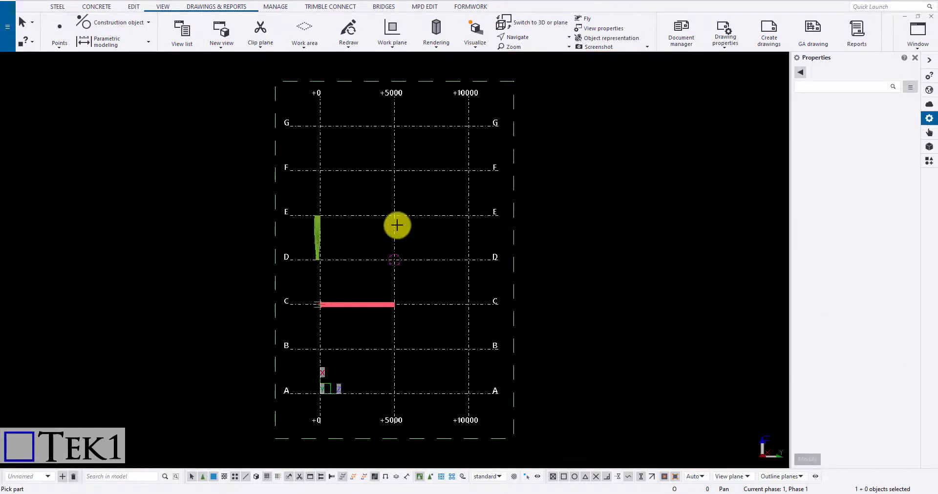
scroll(324, 322, "up", 3)
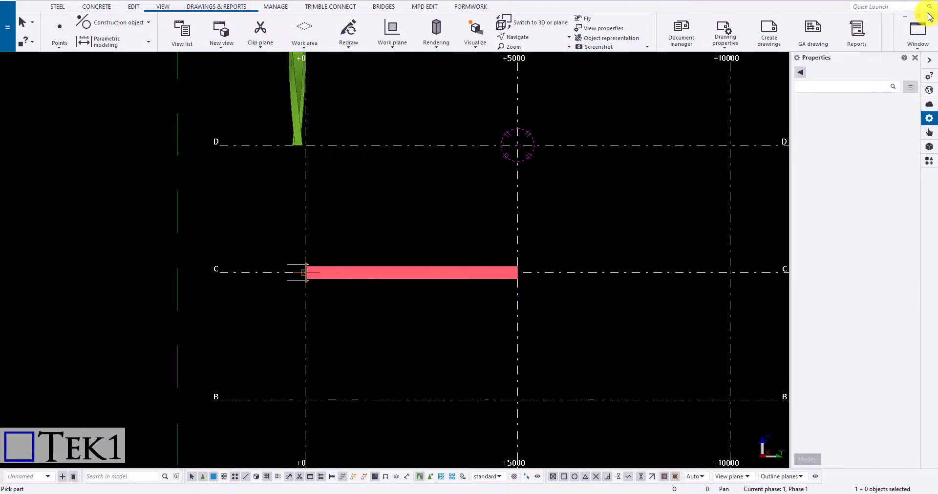
left_click(924, 28)
Repeat the part top-plane view on the column and close that view too
left_click(221, 31)
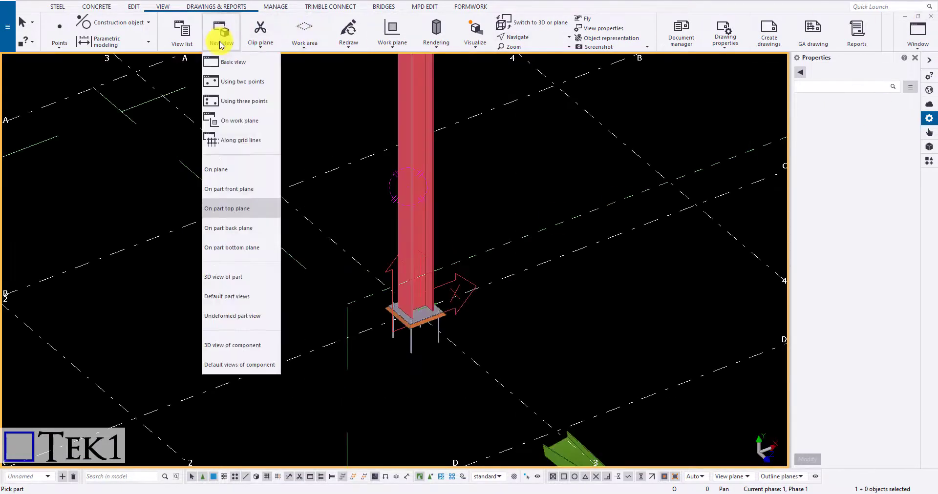
left_click(244, 209)
left_click(436, 229)
scroll(408, 279, "up", 3)
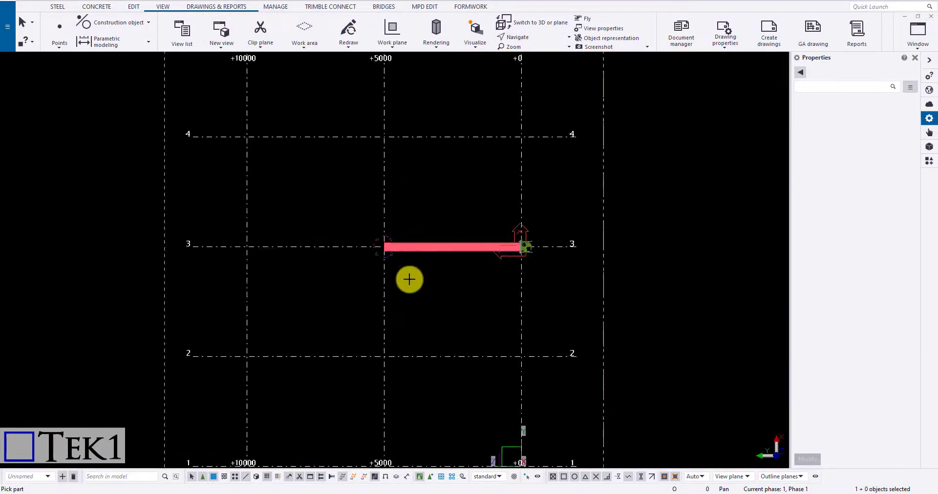
scroll(408, 278, "up", 1)
left_click(931, 22)
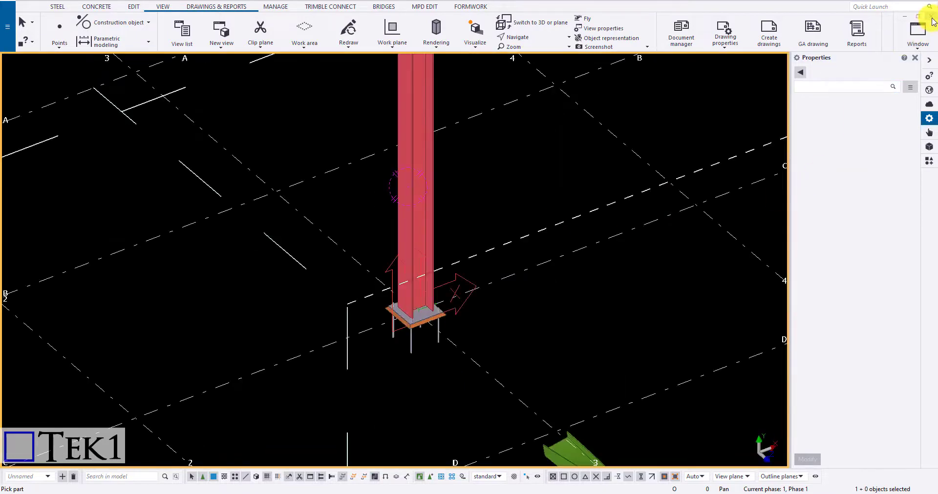
left_click(226, 47)
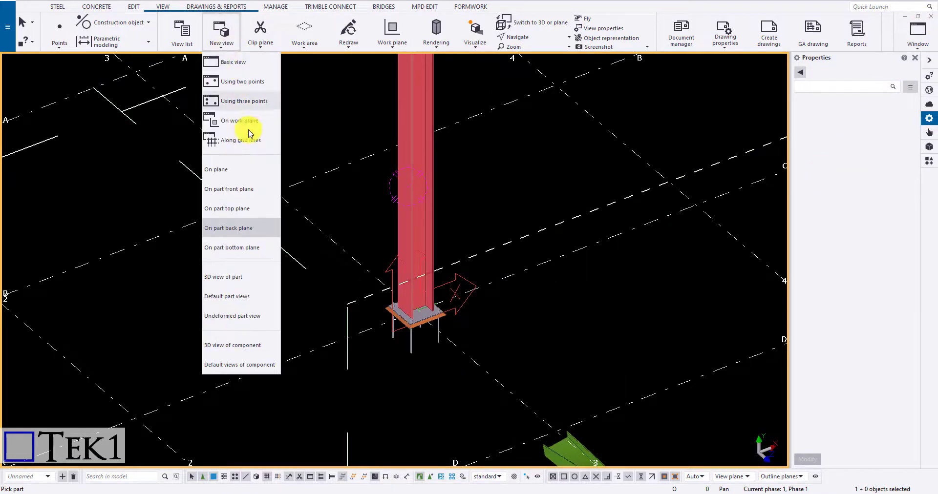
Create a part bottom-plane view of the column, then close it
left_click(235, 248)
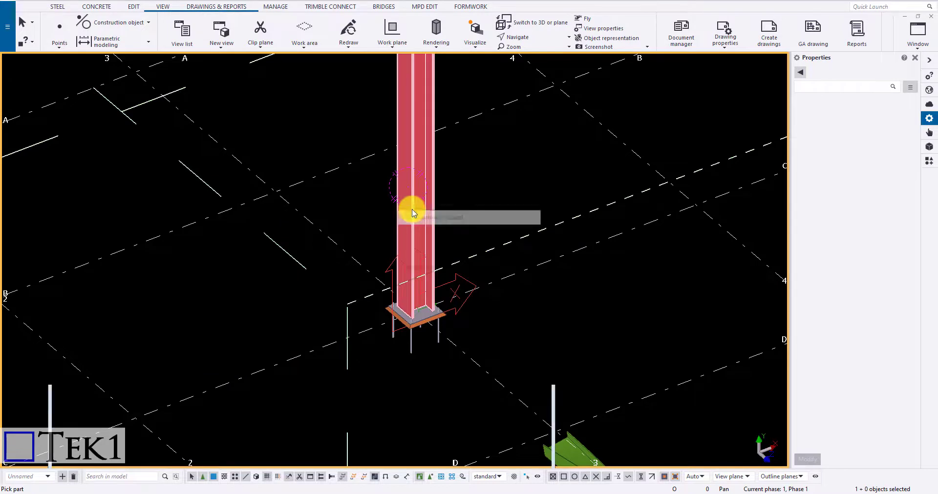
left_click(411, 211)
scroll(445, 322, "up", 3)
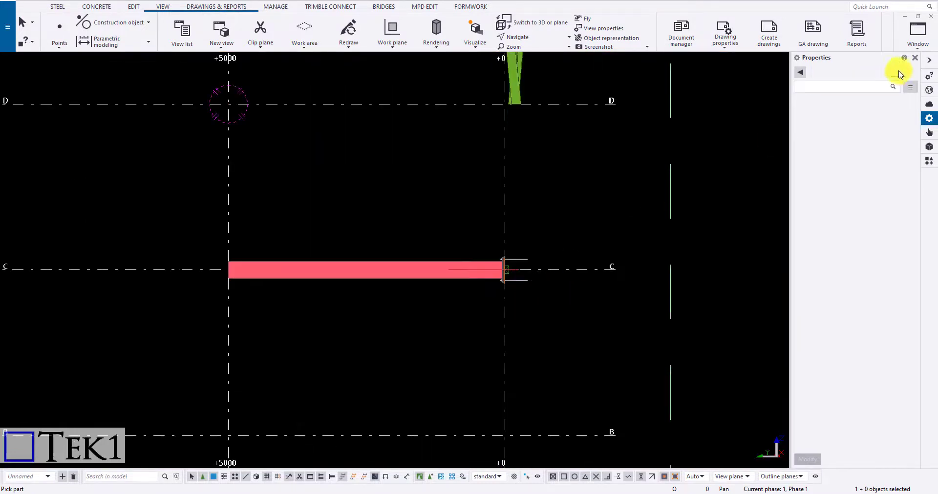
left_click(931, 16)
scroll(434, 174, "down", 2)
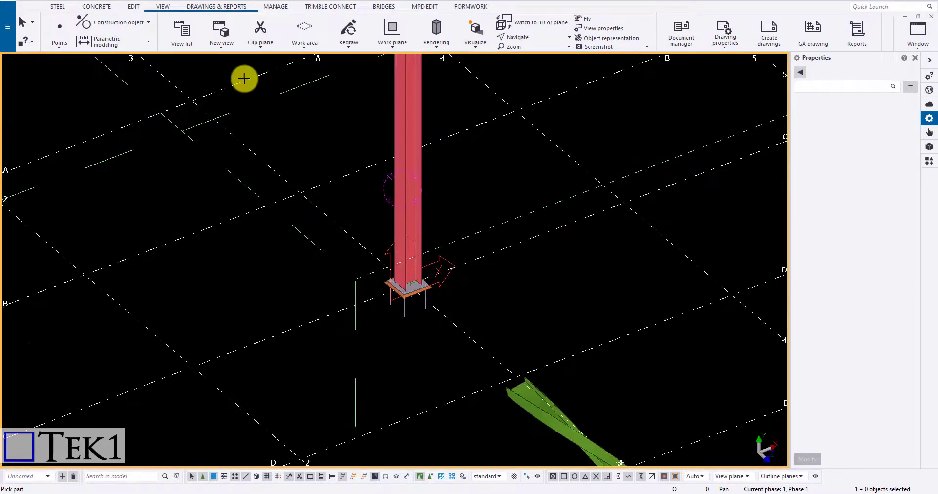
Create a 3D part view of the column, zoom to inspect, then close it
left_click(234, 46)
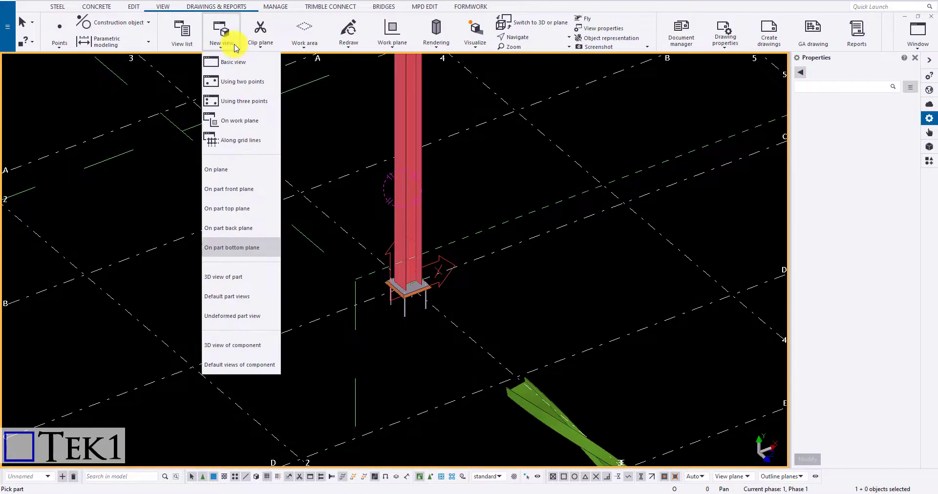
left_click(230, 283)
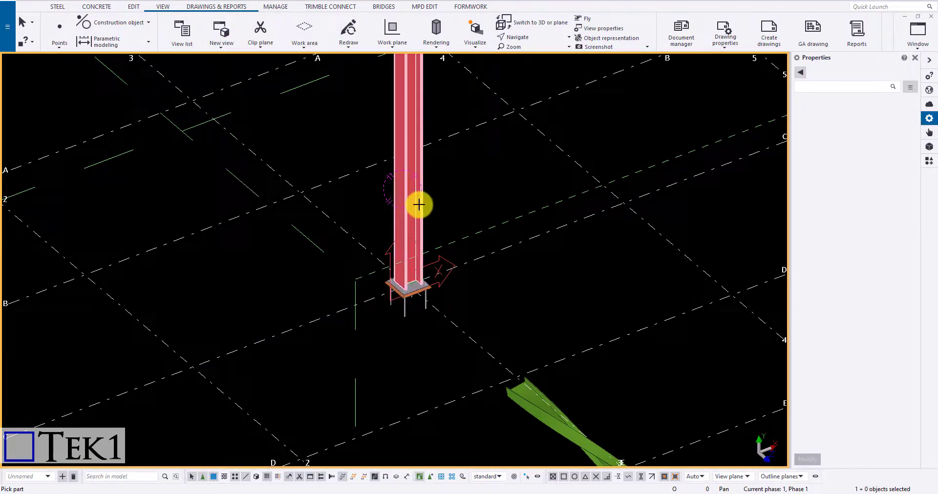
left_click(419, 205)
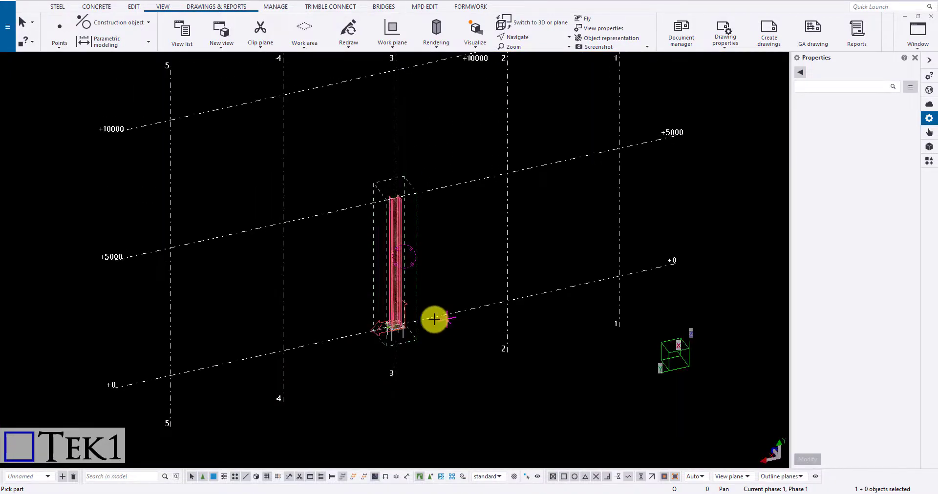
scroll(390, 331, "up", 5)
scroll(412, 318, "down", 5)
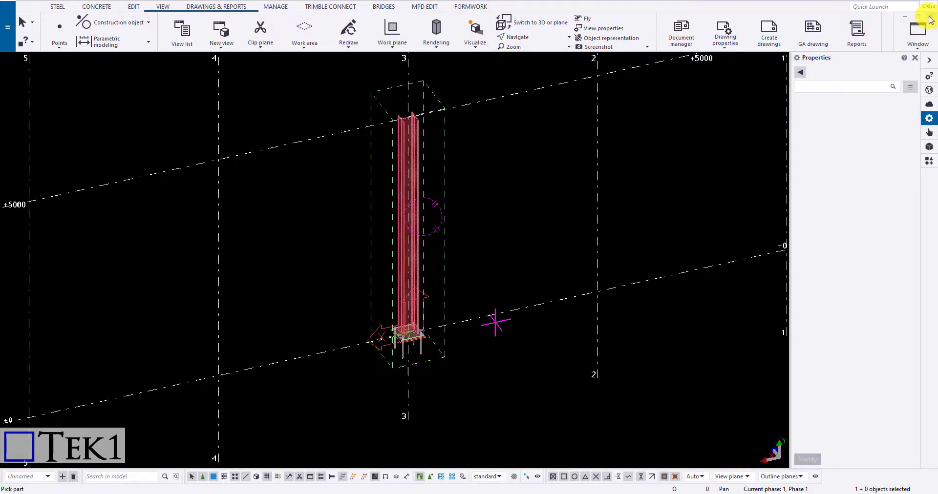
scroll(528, 236, "down", 2)
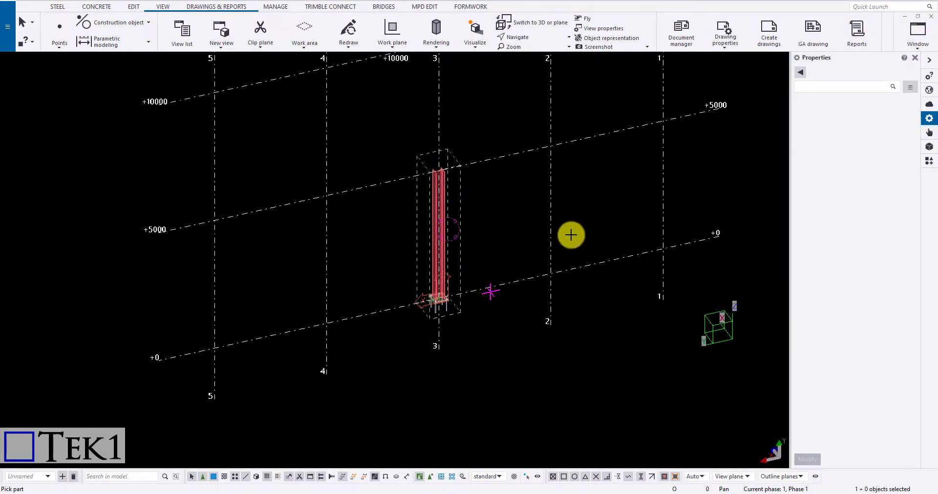
left_click(932, 18)
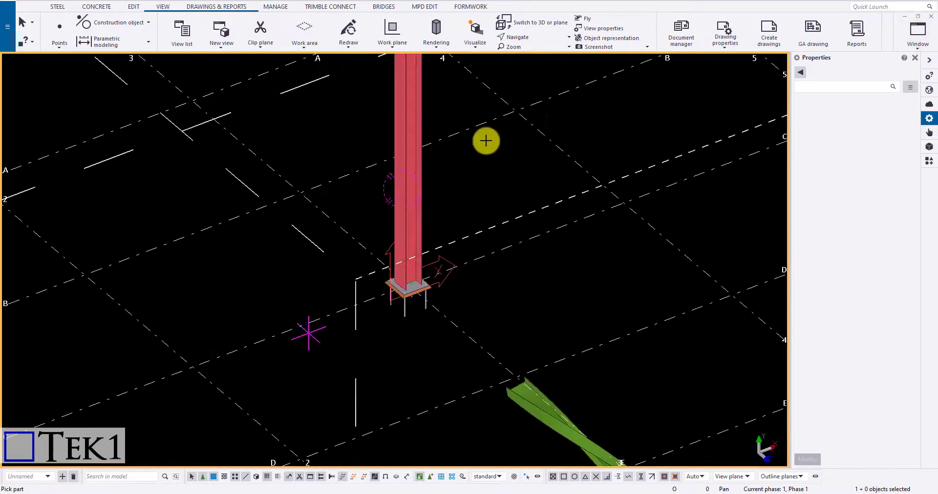
Create the default set of part views for the red column
left_click(221, 46)
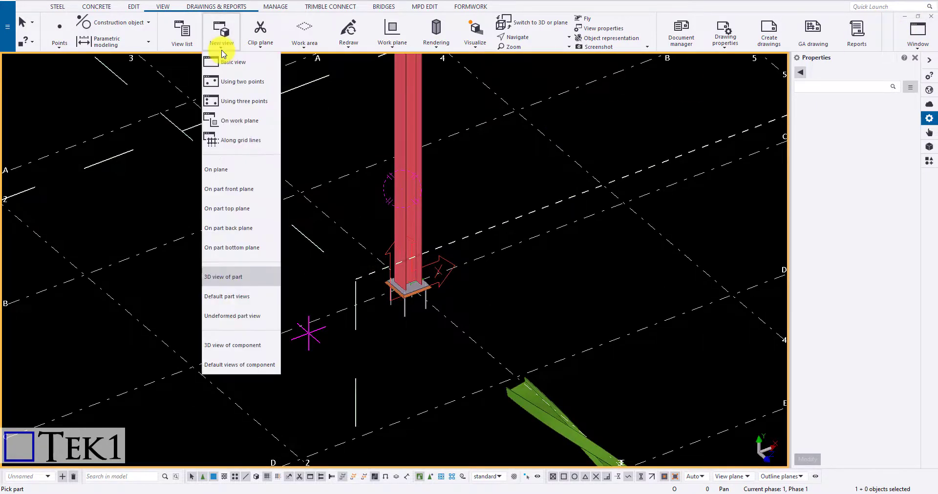
left_click(240, 301)
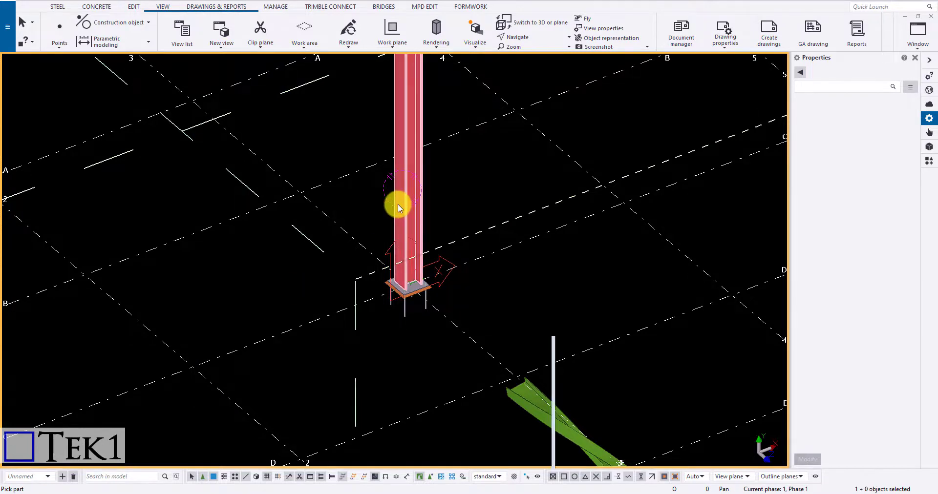
left_click(397, 205)
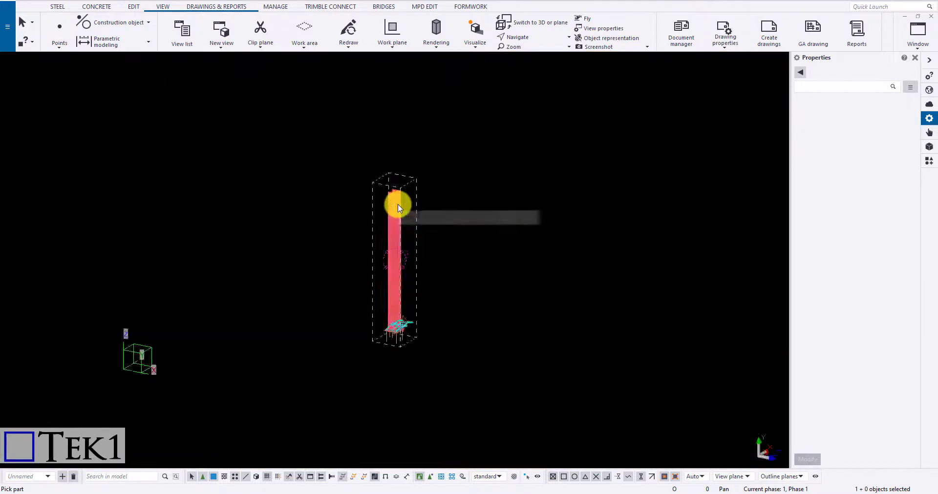
Close all model views, then restore 3d-Rendered as the only visible view, maximized
left_click(914, 50)
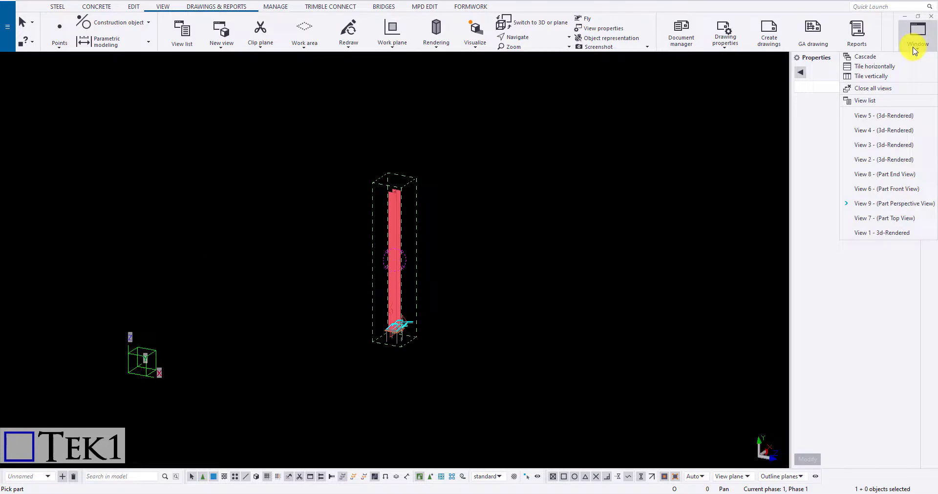
left_click(882, 89)
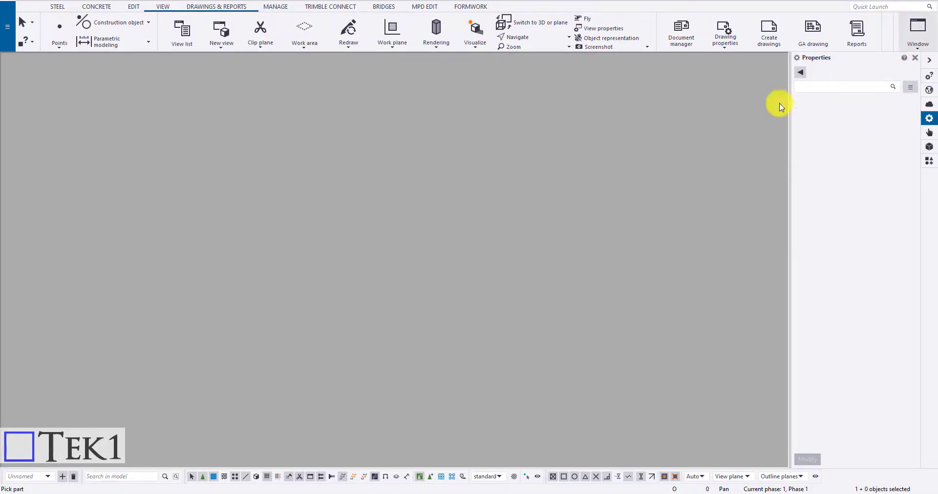
left_click(923, 29)
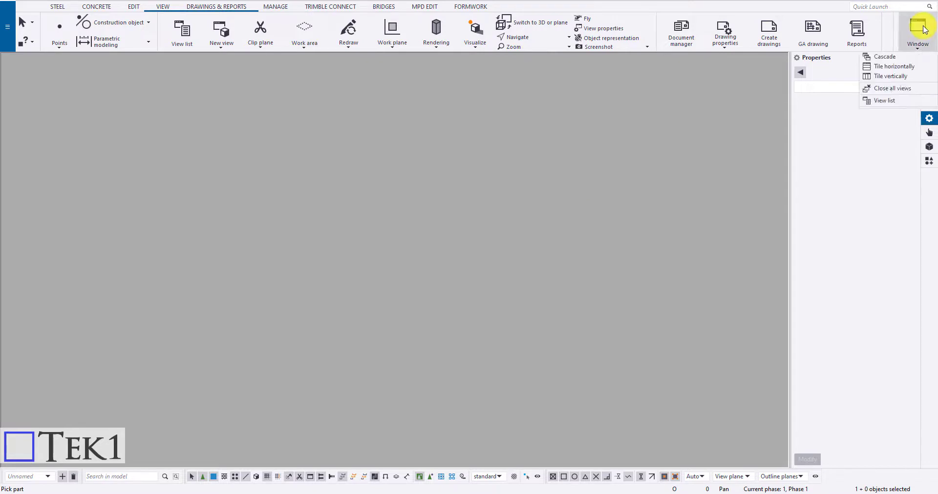
left_click(895, 101)
left_click(232, 183)
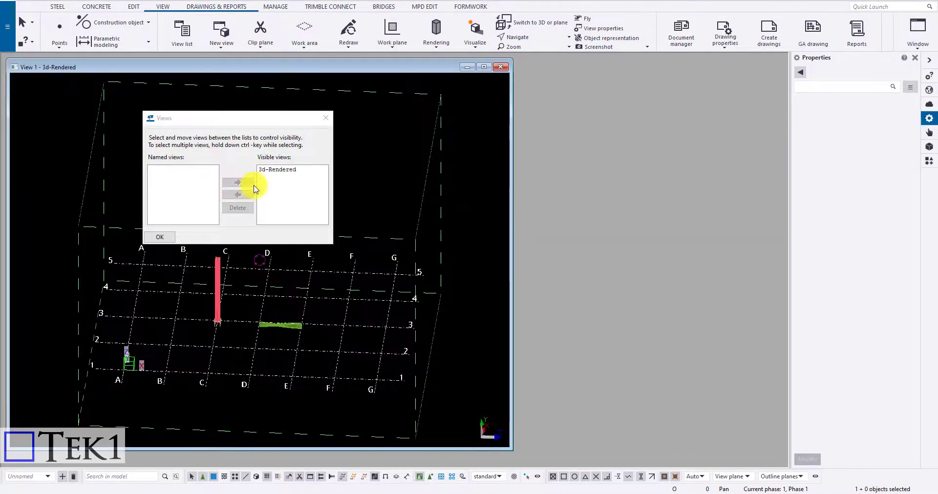
left_click(323, 118)
left_click(483, 67)
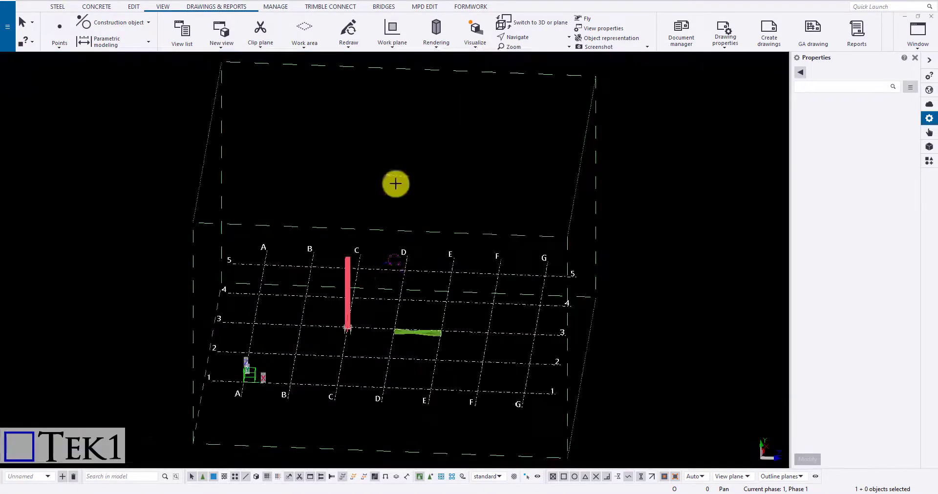
scroll(332, 335, "up", 5)
scroll(332, 336, "up", 3)
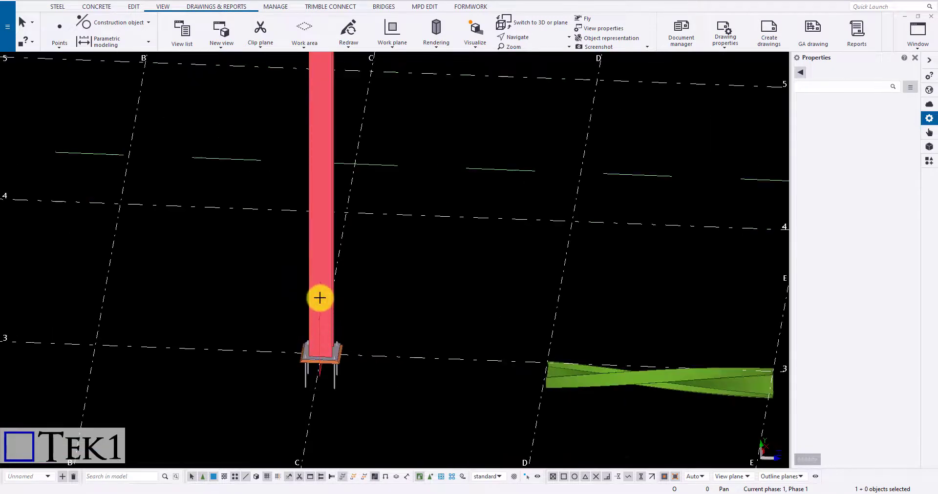
Generate the default part views (End, Front, Perspective, Top) of the red steel column
left_click(315, 268)
left_click(221, 44)
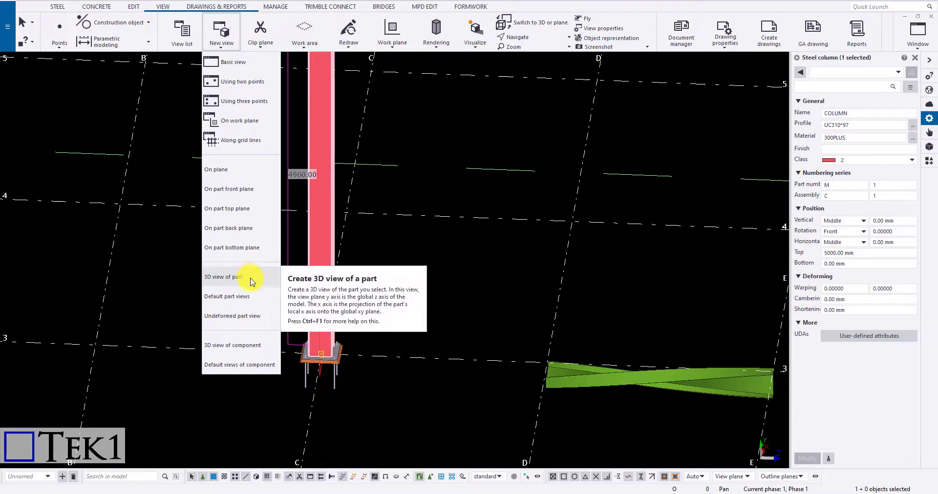
left_click(245, 296)
left_click(311, 249)
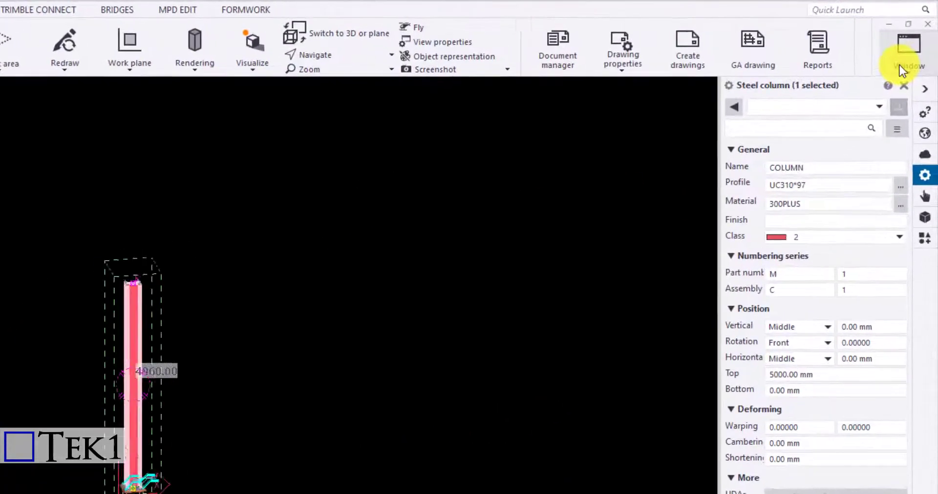
Inspect the column's View 4 (Part End View), then close it to return to the grid
left_click(911, 46)
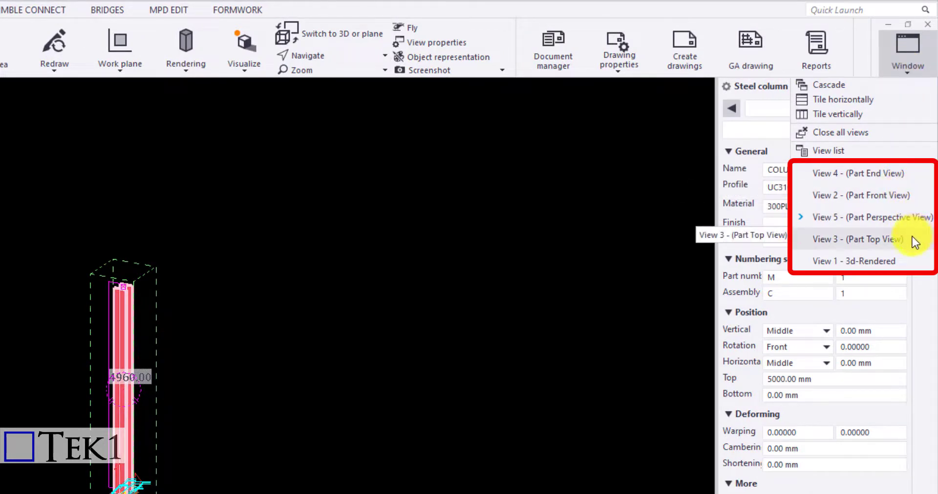
left_click(914, 174)
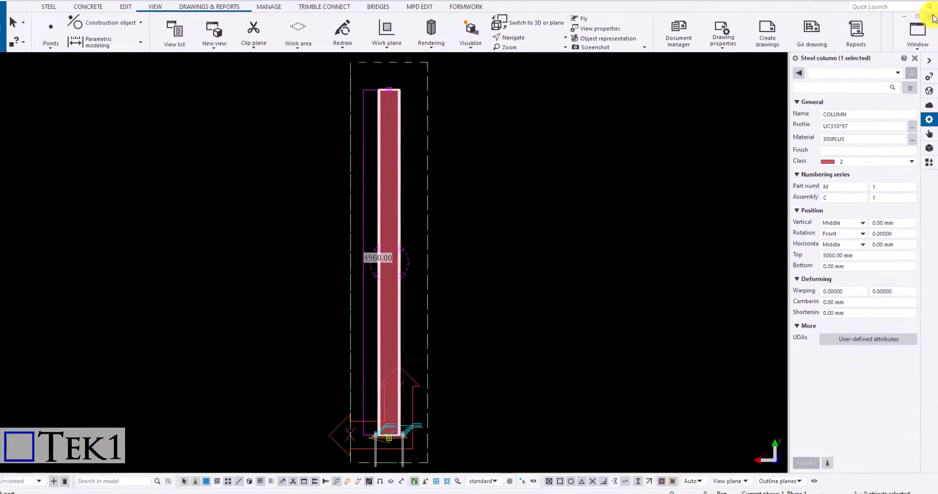
left_click(932, 17)
left_click(222, 31)
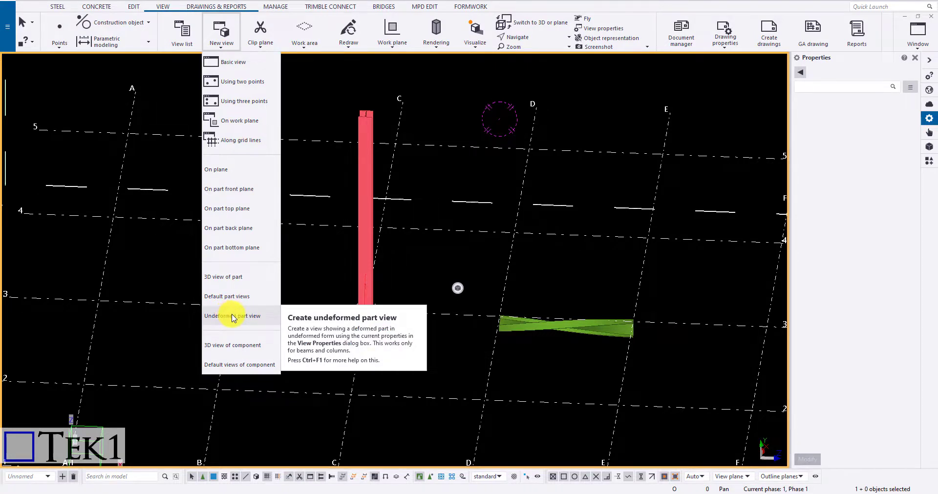
Create an undeformed part view of the twisted green beam and zoom in on the straight I-beam
left_click(572, 331)
scroll(649, 351, "up", 3)
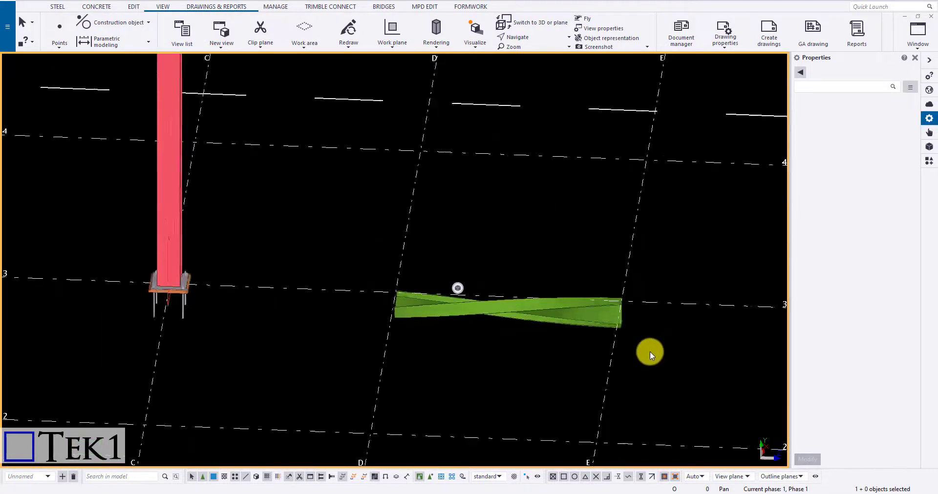
left_click(585, 323)
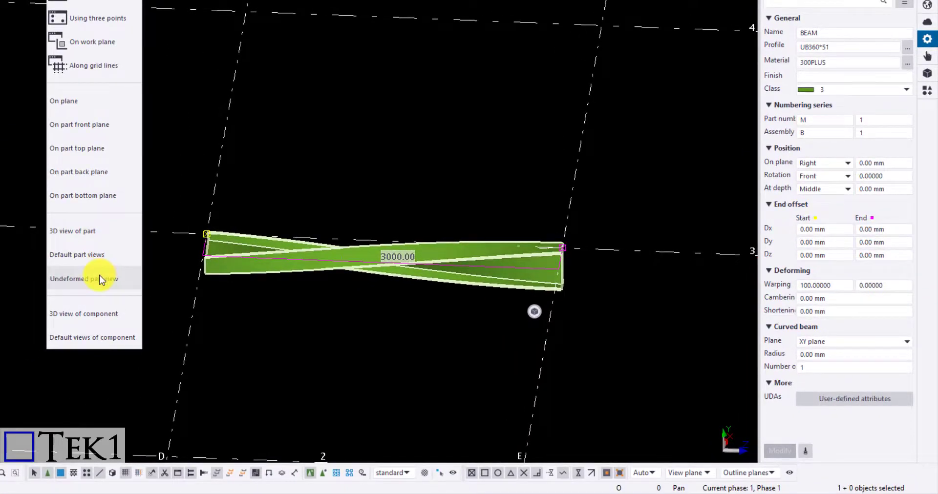
left_click(100, 280)
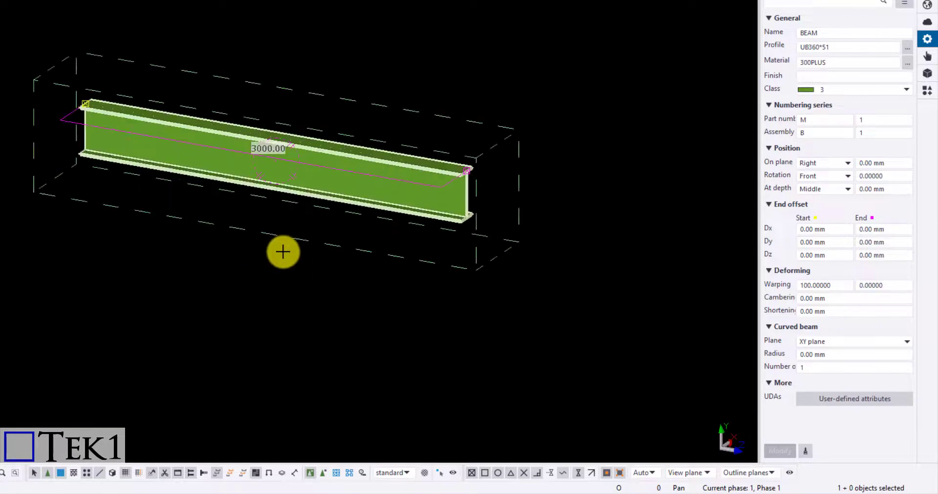
scroll(284, 108, "up", 2)
scroll(284, 109, "up", 2)
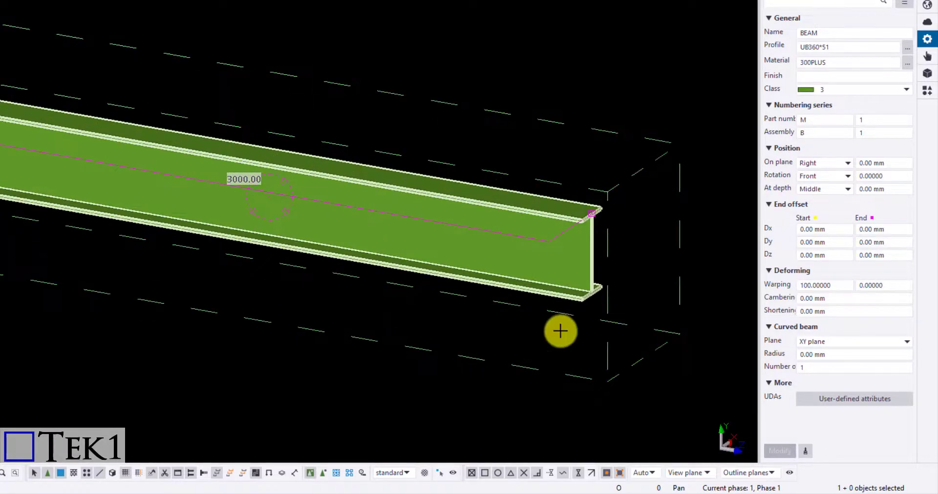
scroll(636, 274, "down", 3)
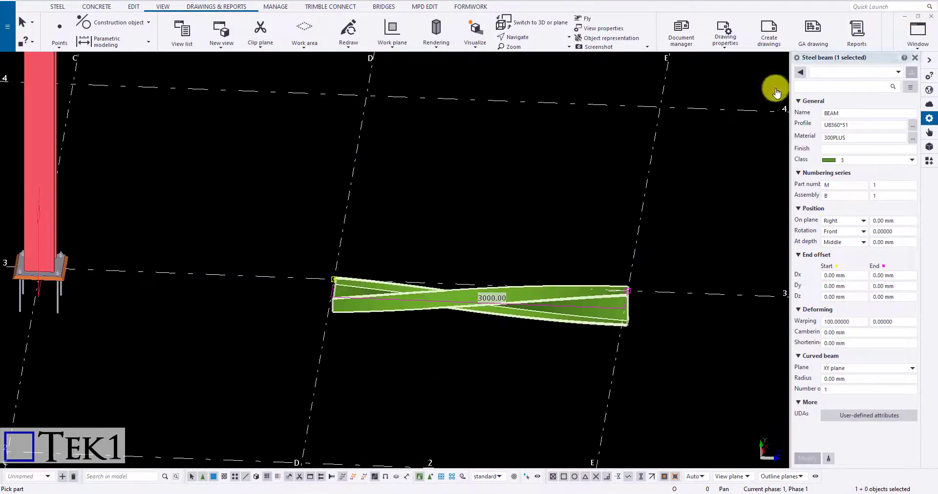
Create a 3D view of the column-base component, then return to the model view
left_click(216, 49)
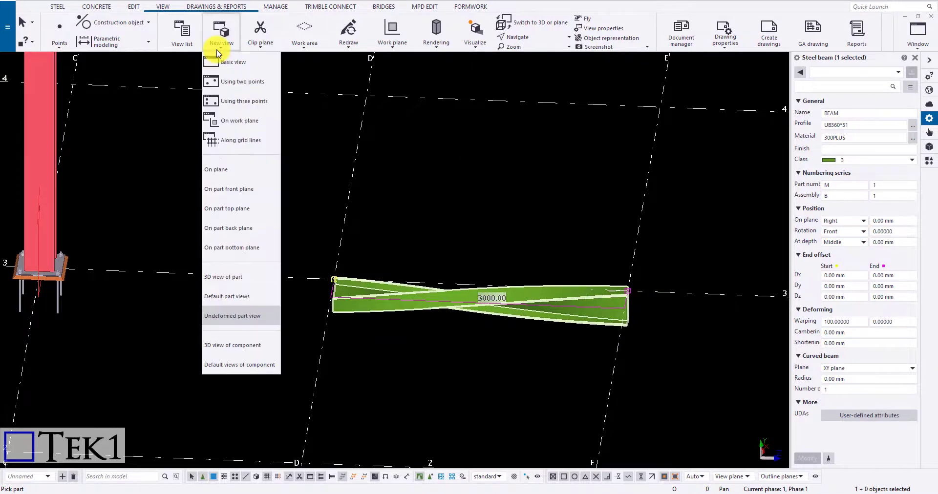
left_click(240, 345)
scroll(293, 269, "down", 3)
scroll(242, 266, "up", 5)
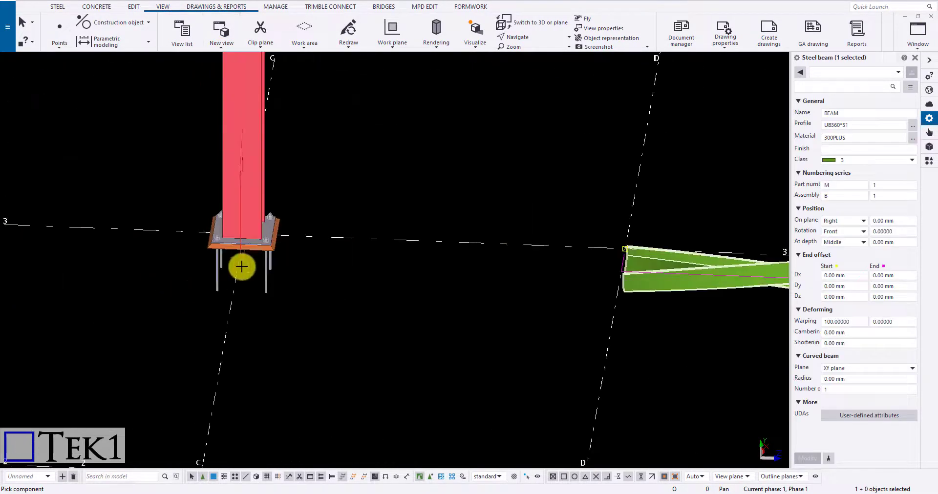
scroll(242, 266, "up", 3)
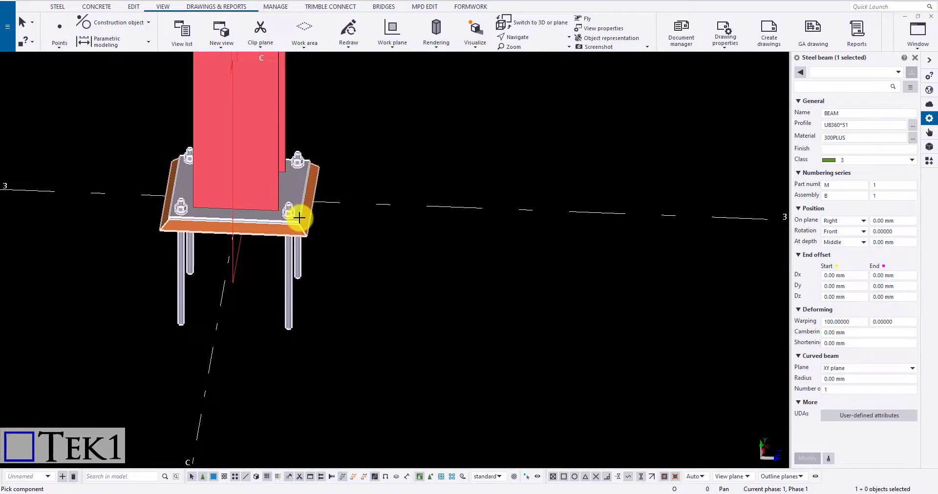
scroll(299, 218, "down", 5)
key("ctrl+Right")
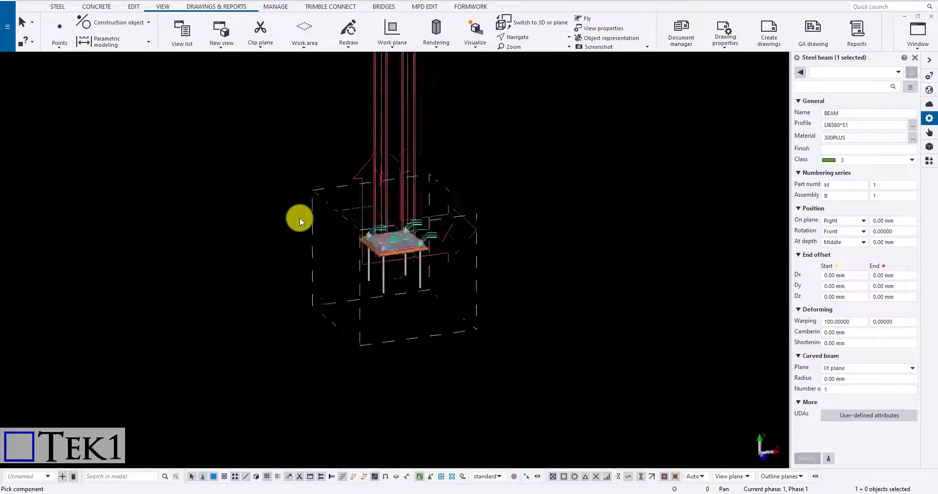
key("ctrl+Right")
scroll(418, 230, "up", 3)
scroll(394, 158, "up", 2)
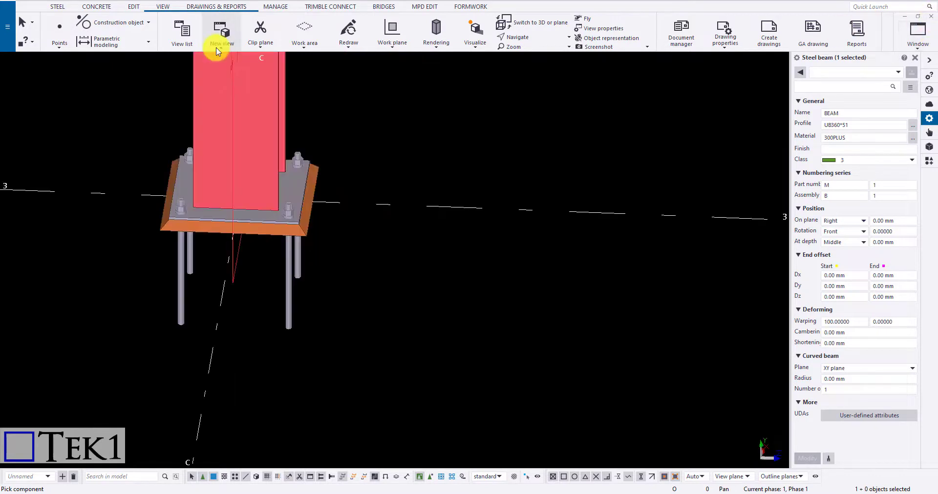
Create the base plate's default component views and review its perspective and top views
left_click(221, 30)
left_click(232, 374)
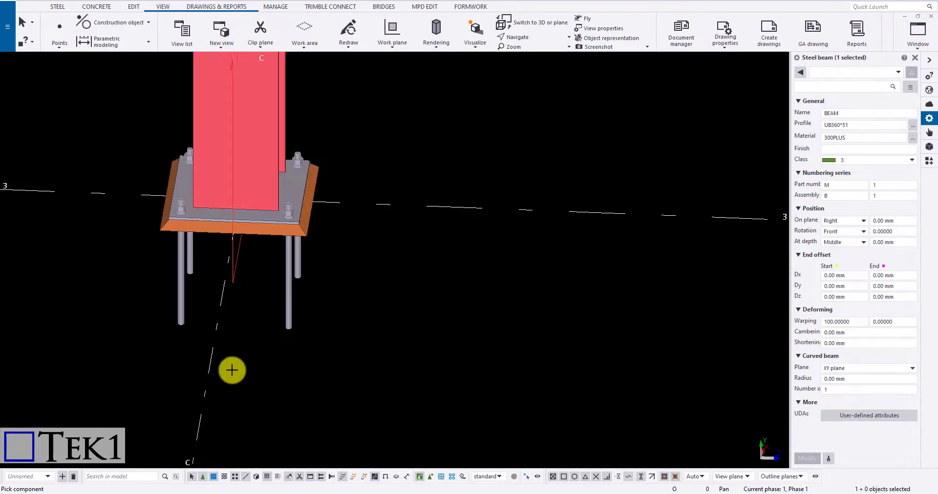
left_click(914, 31)
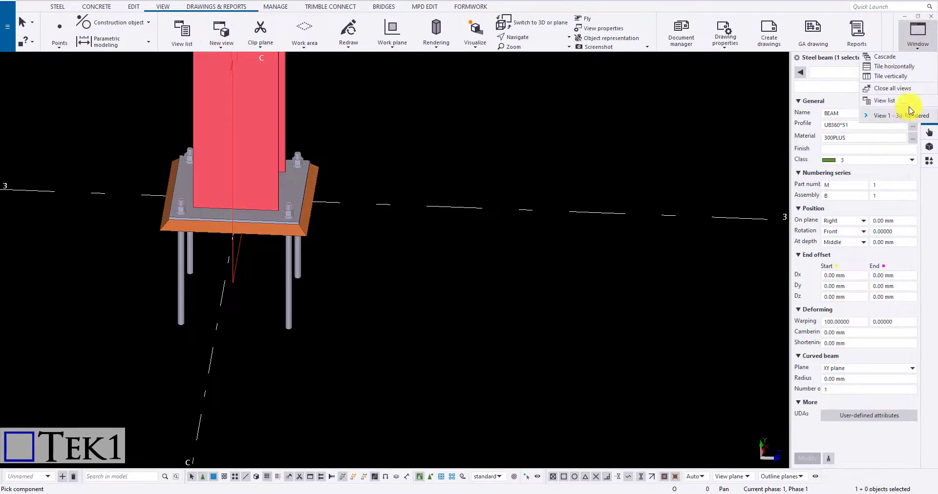
left_click(307, 213)
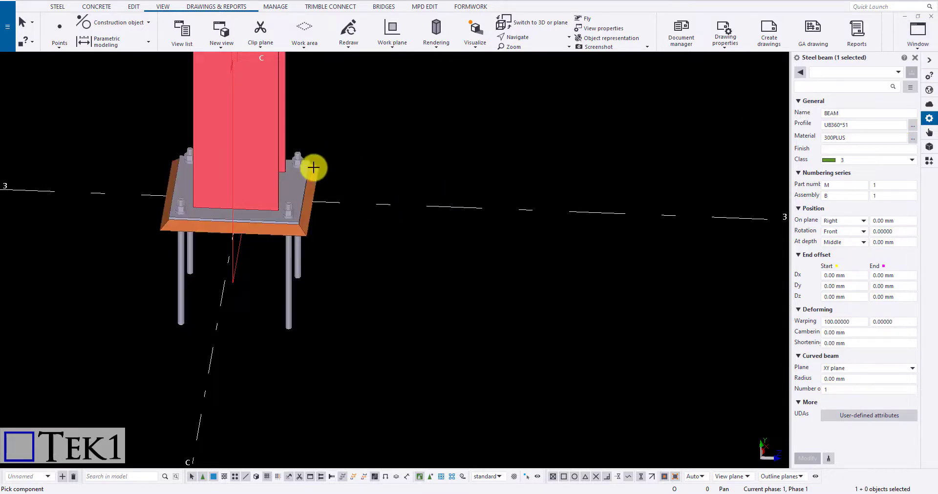
left_click(910, 39)
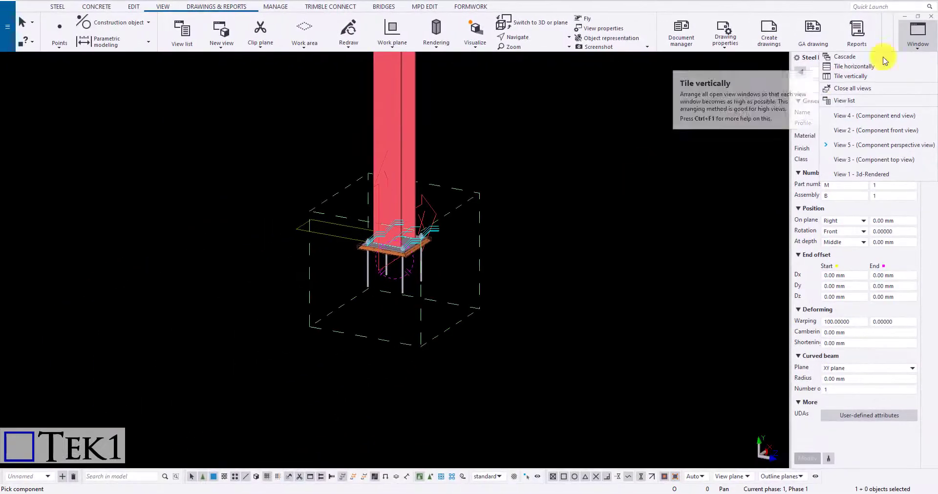
left_click(884, 57)
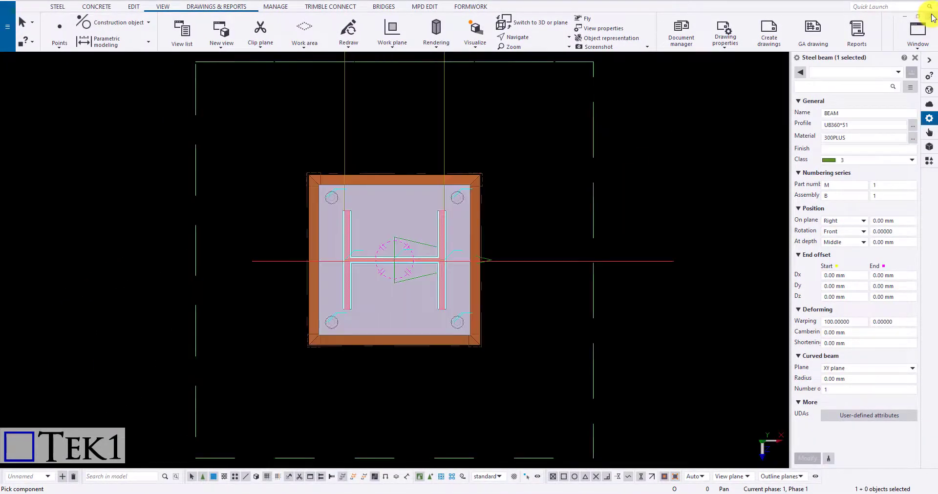